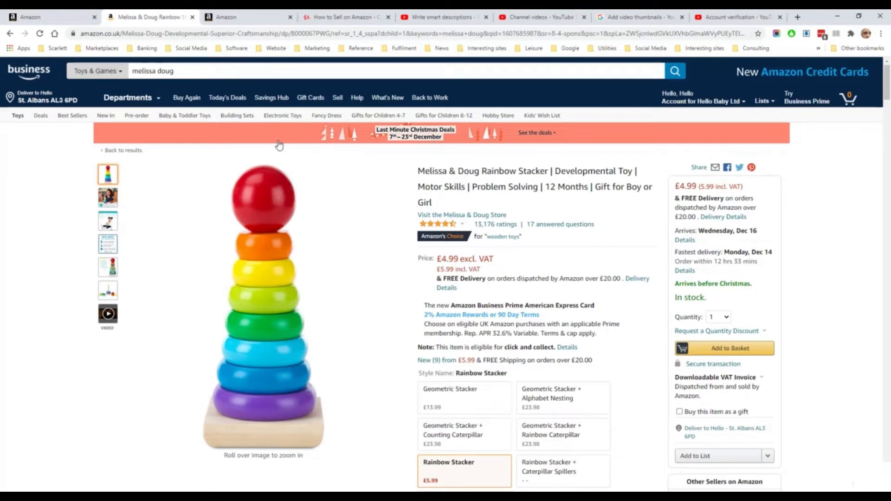
- Copy the Rainbow Stacker's ASIN B000067PWG from its Amazon page address and search for it in Seller Central's Add a Product catalogue
double_click(318, 31)
key("ctrl+c")
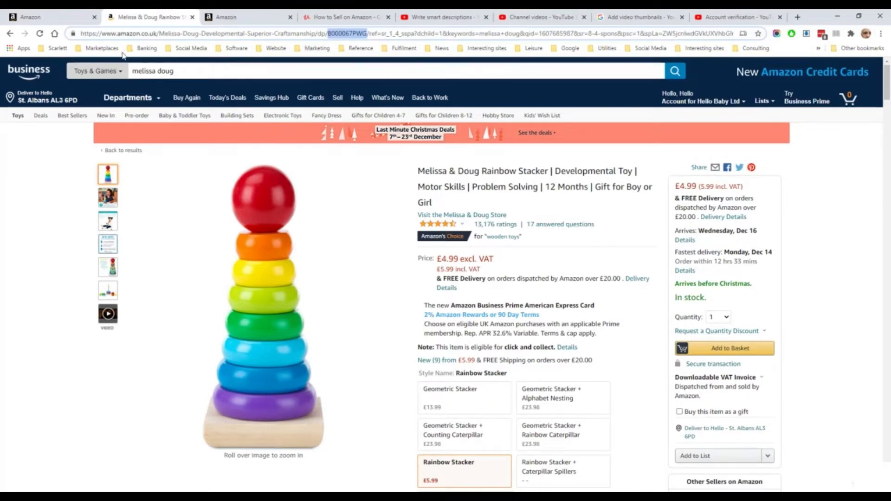
left_click(60, 17)
mouse_move(75, 88)
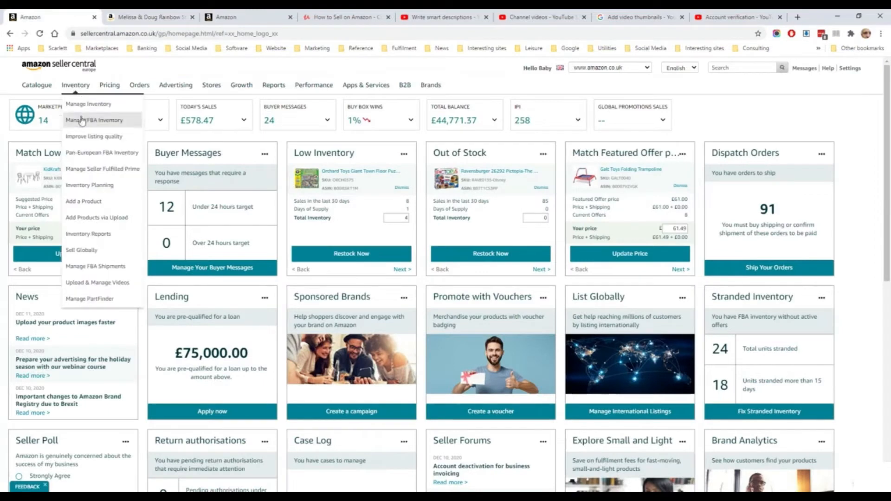
left_click(81, 202)
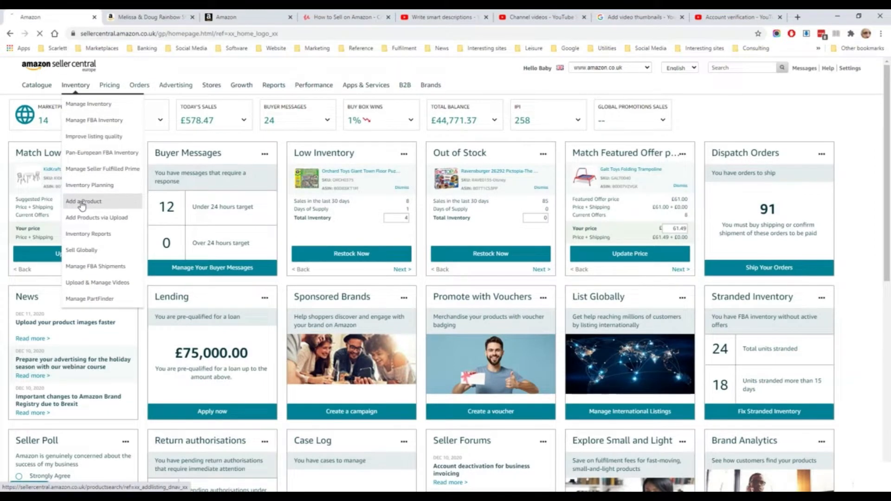
left_click(308, 256)
key("ctrl+v")
key("Return")
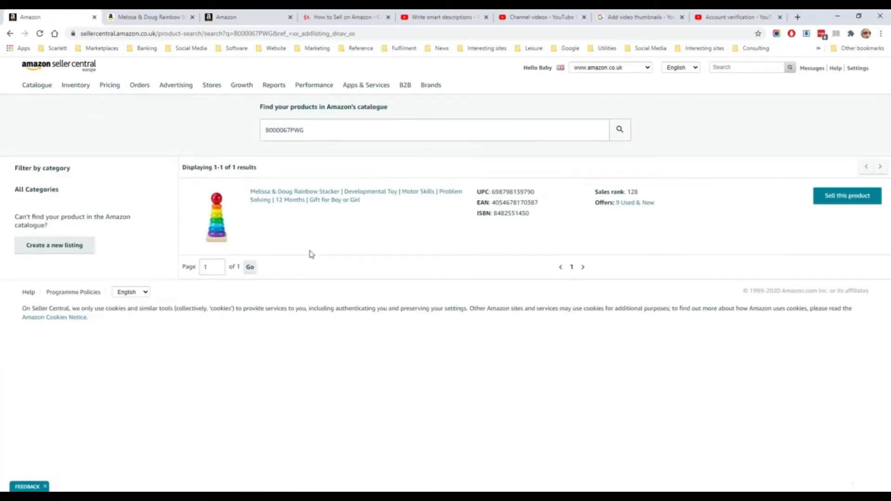
- Start selling the found Rainbow Stacker and review the basic offer fields, including the condition options and fulfilment channels
left_click(859, 200)
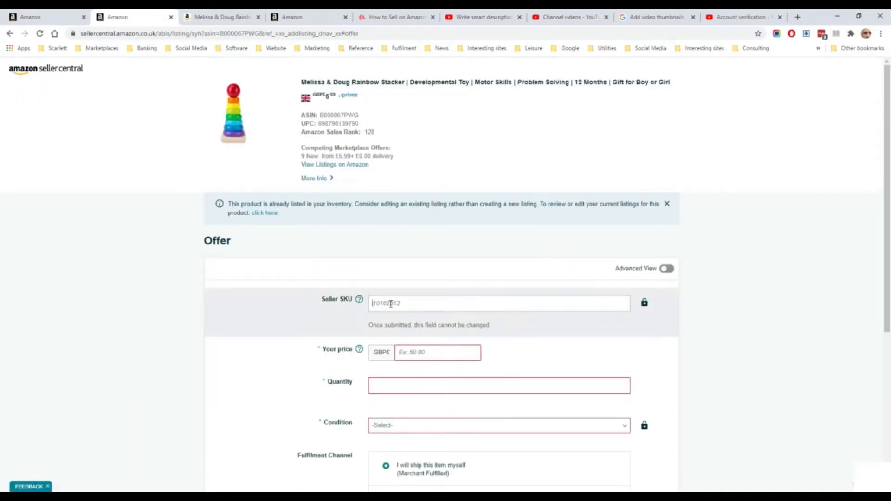
scroll(418, 353, "down", 2)
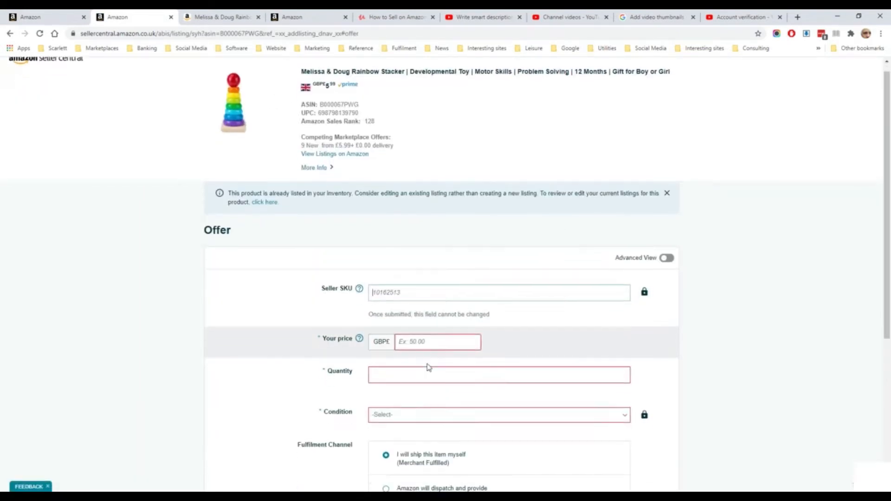
left_click(411, 333)
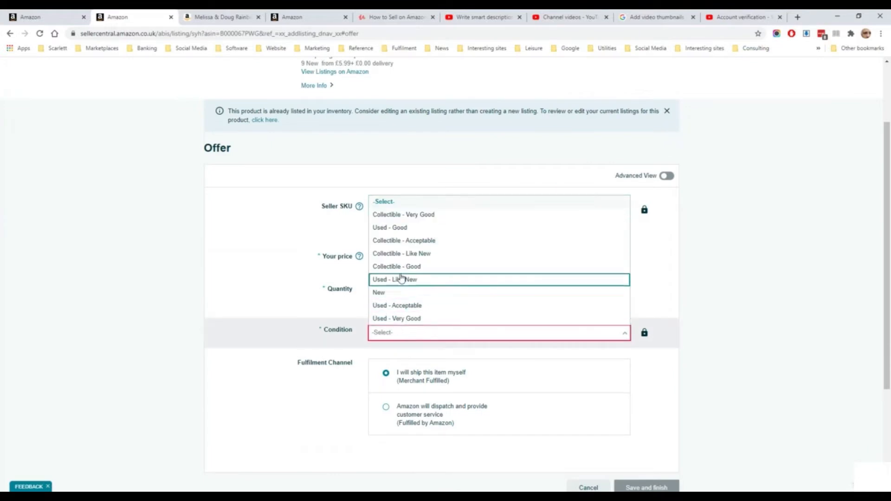
left_click(325, 404)
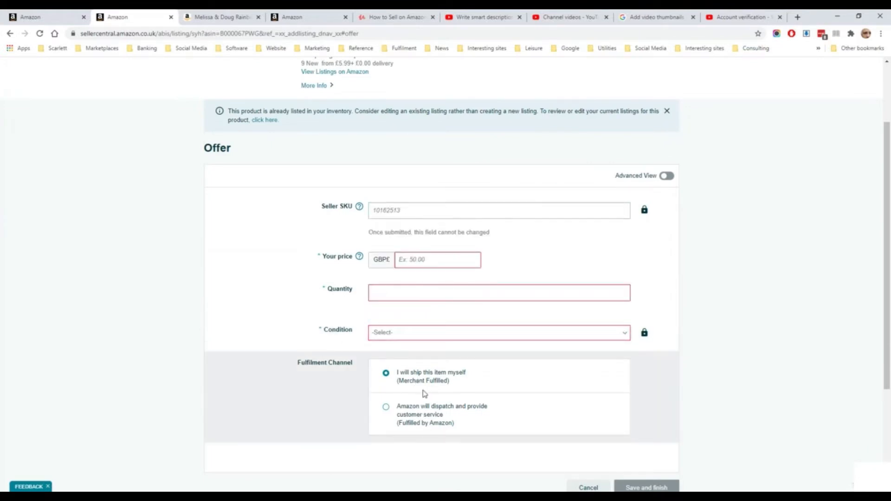
scroll(339, 433, "up", 2)
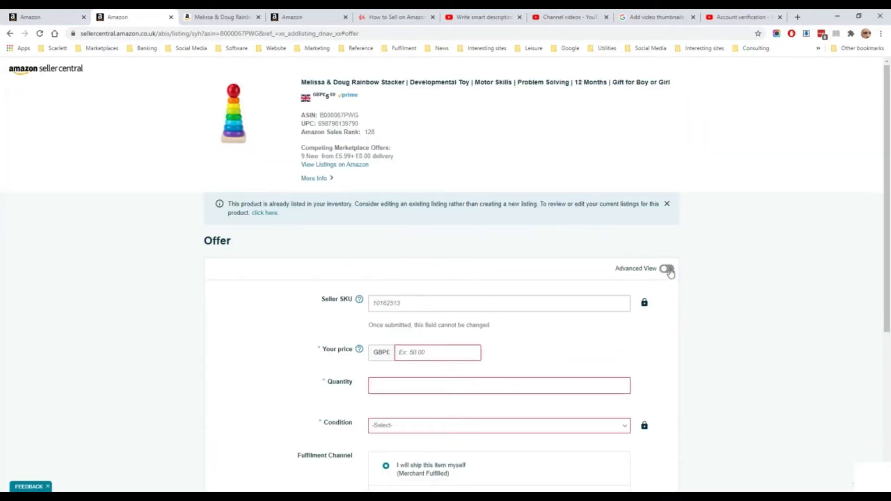
- Enable Advanced View for the offer and review the additional tax, shipping group, sale price and condition note fields
left_click(669, 269)
scroll(497, 316, "down", 1)
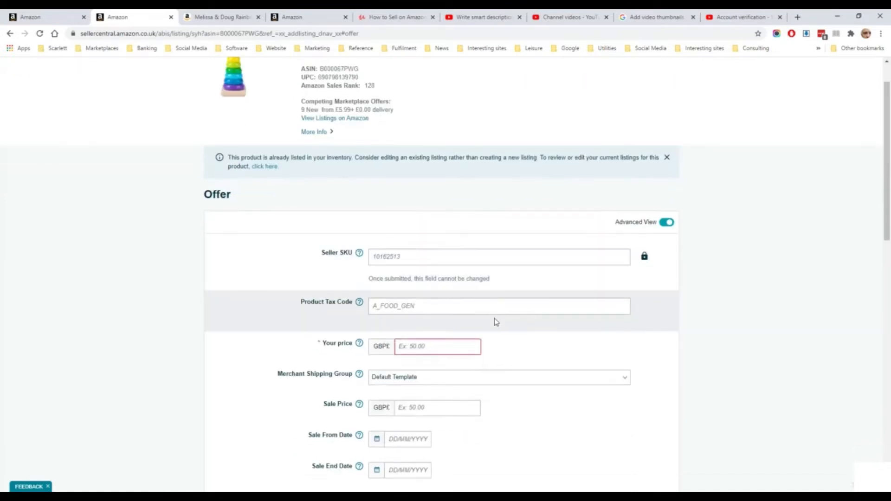
scroll(454, 343, "down", 2)
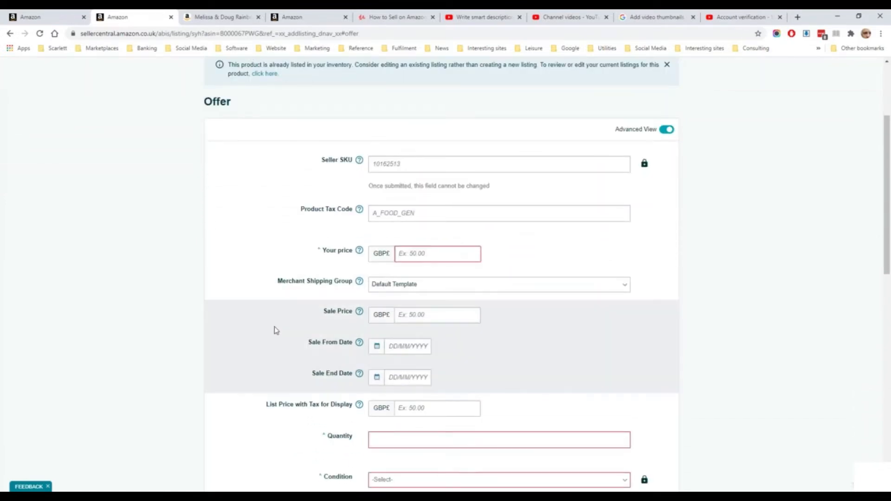
scroll(275, 331, "down", 2)
left_click(408, 196)
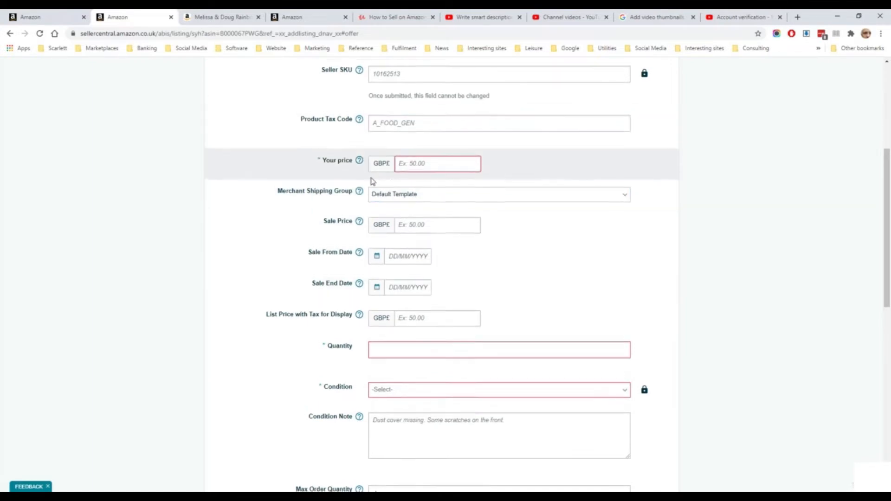
scroll(379, 179, "up", 1)
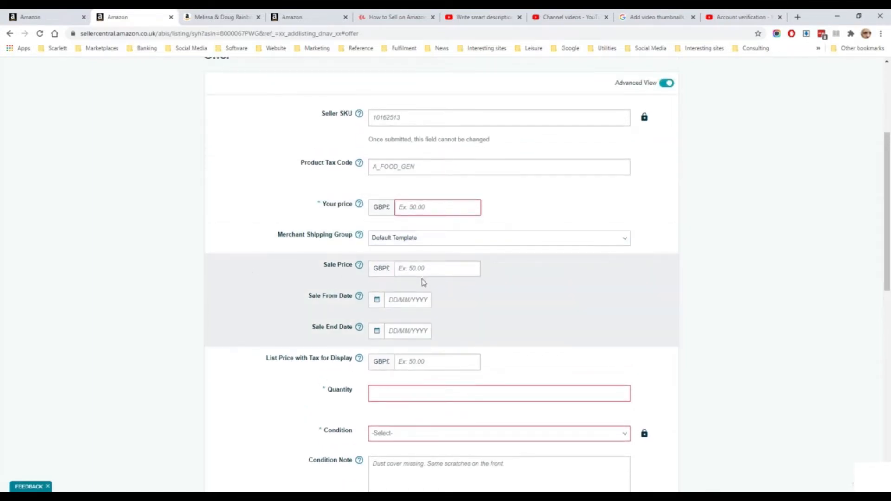
scroll(424, 283, "down", 5)
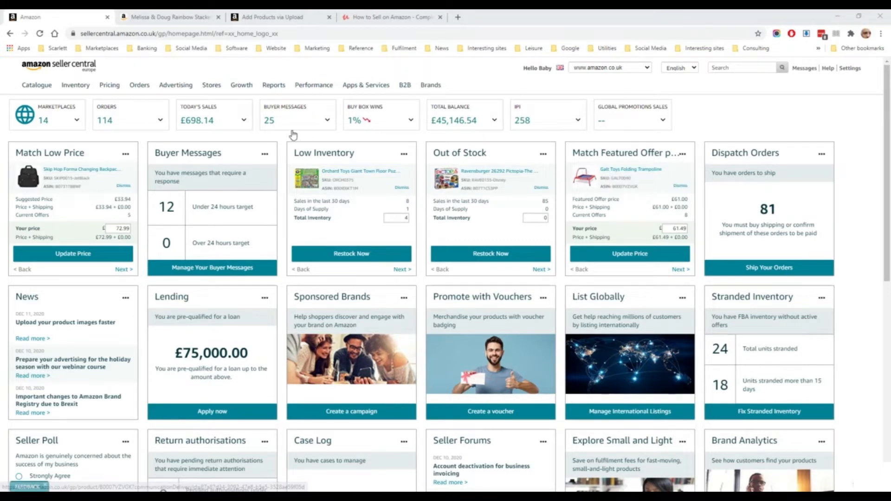
- Open Add Products via Upload from the Seller Central inventory options and show the page for downloading an inventory file
mouse_move(76, 89)
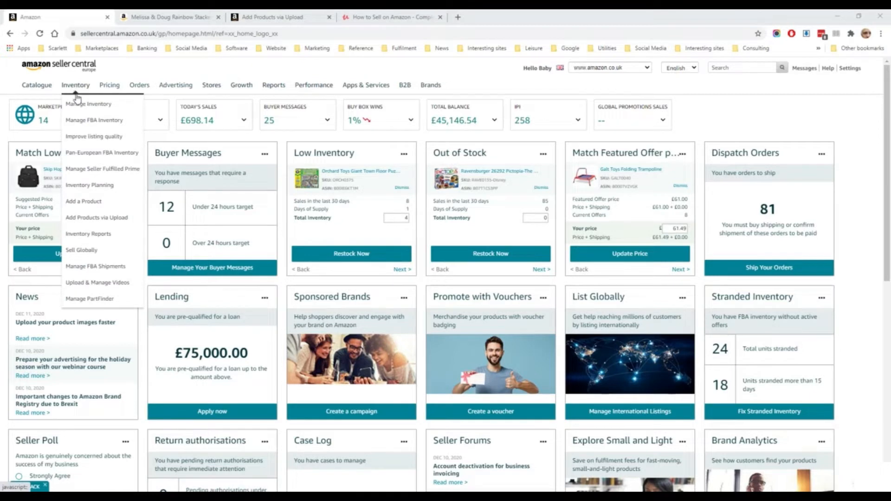
left_click(97, 224)
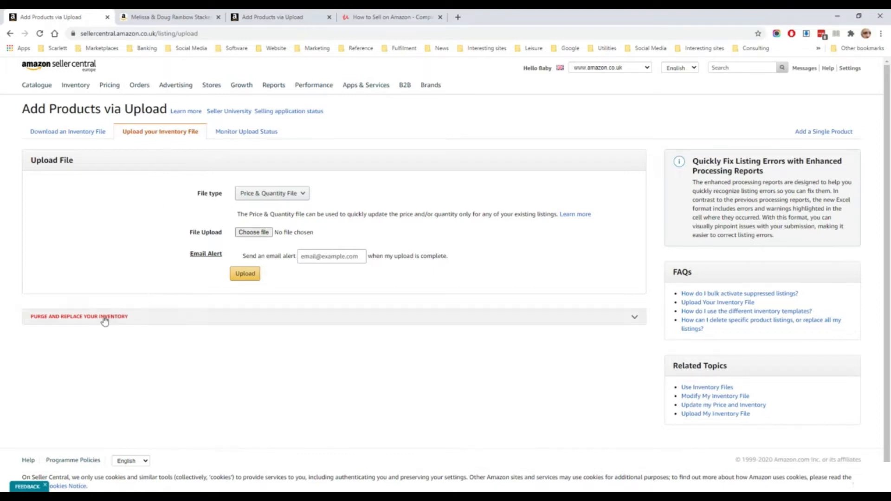
scroll(126, 360, "down", 1)
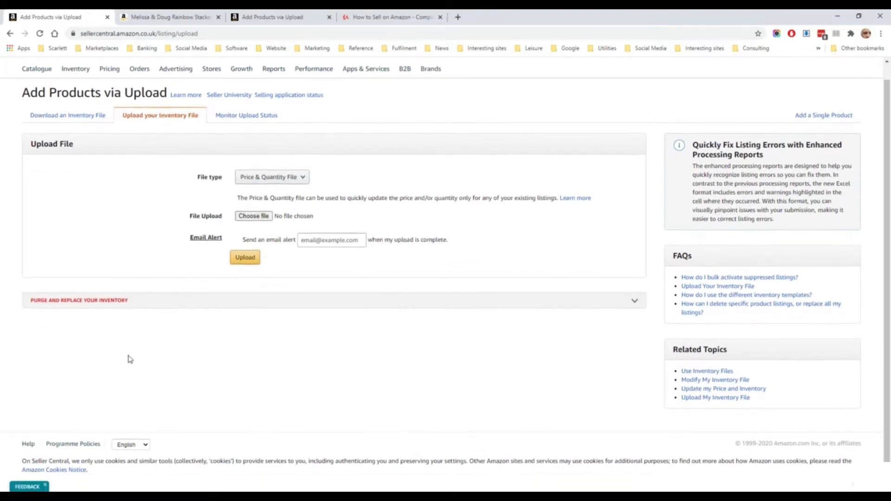
scroll(129, 360, "up", 1)
left_click(66, 134)
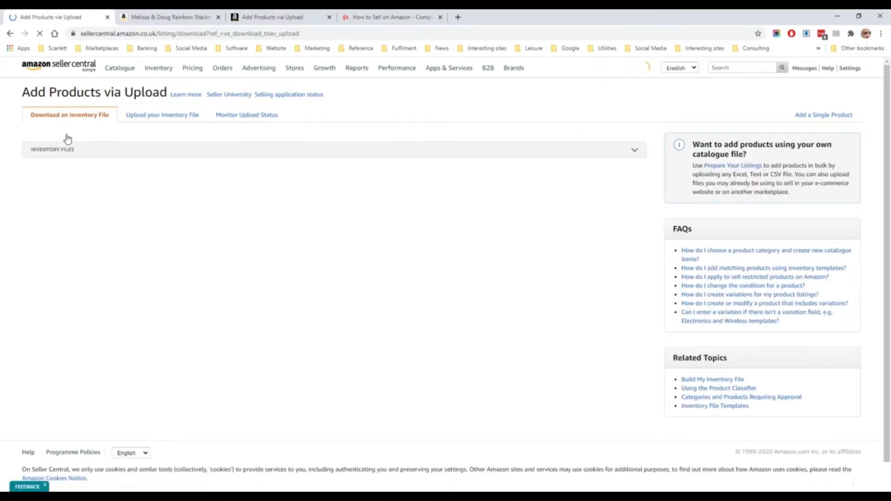
- Expand the list of inventory files and get the Inventory Loader file for product matching only
scroll(108, 353, "down", 9)
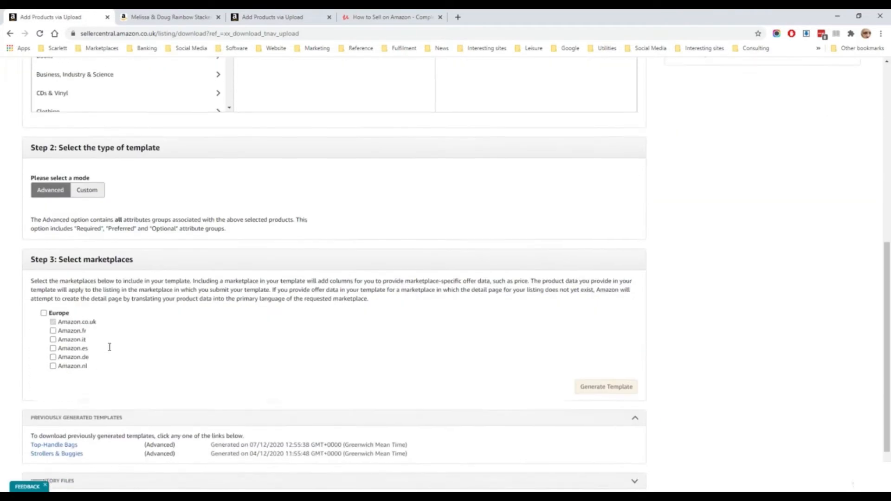
left_click(61, 422)
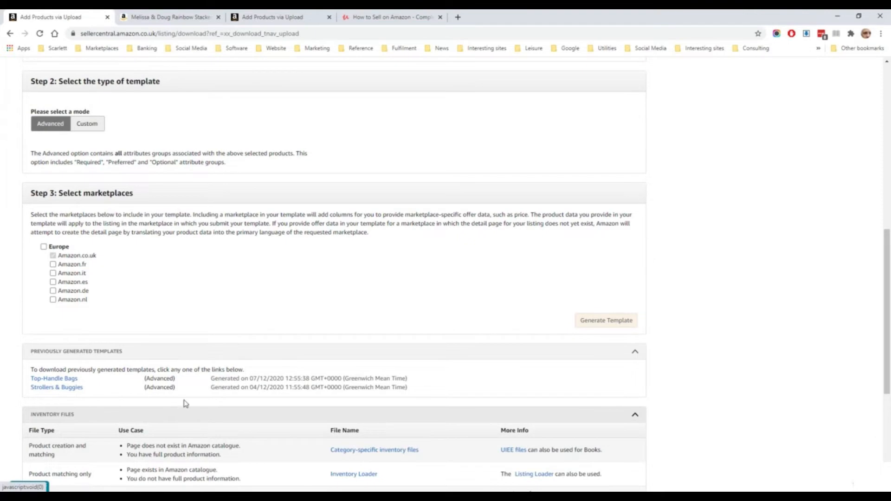
scroll(139, 362, "down", 3)
left_click_drag(34, 335, 98, 342)
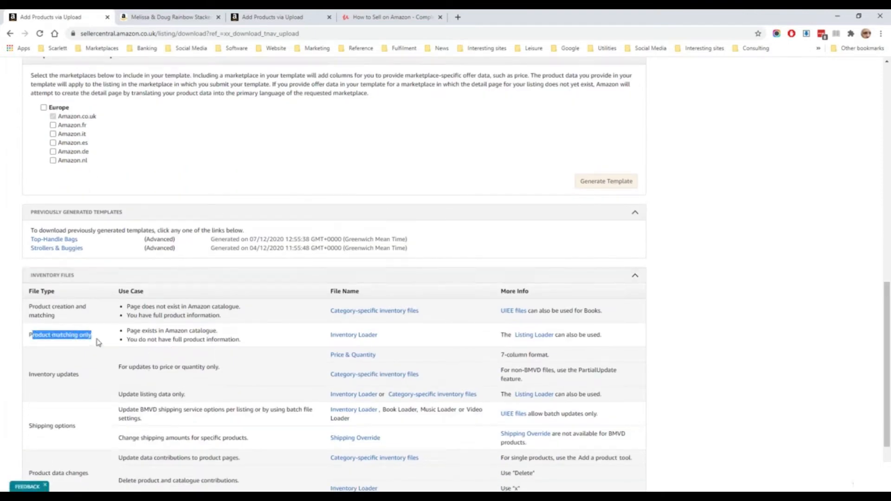
left_click(366, 338)
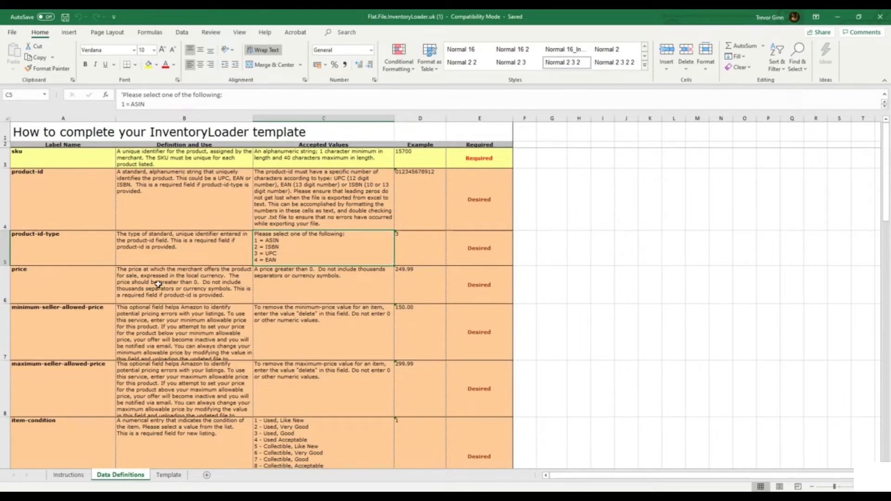
- Switch to the Flat.File.InventoryLoader.uk workbook in Excel and examine the Template sheet's columns from sku across to fulfillment-center-id and beyond
left_click(170, 476)
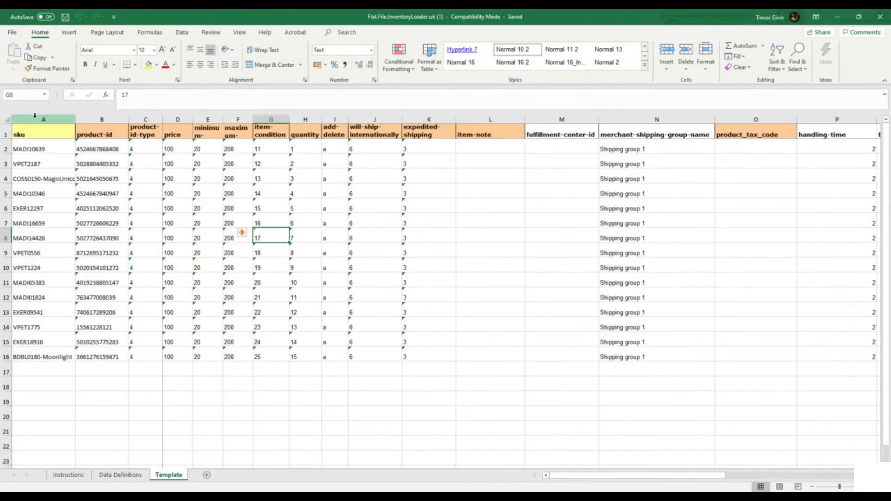
left_click(33, 119)
mouse_move(568, 476)
left_mouse_down()
mouse_move(657, 478)
mouse_move(579, 478)
left_mouse_up()
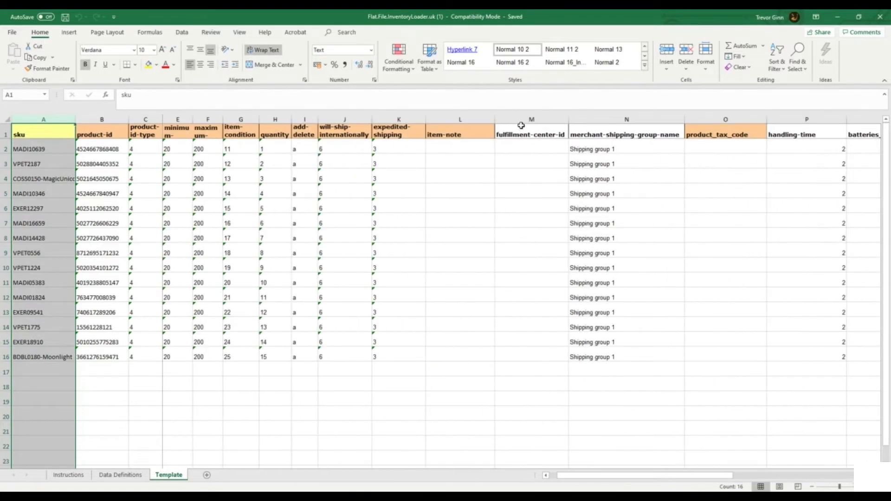
left_click(525, 119)
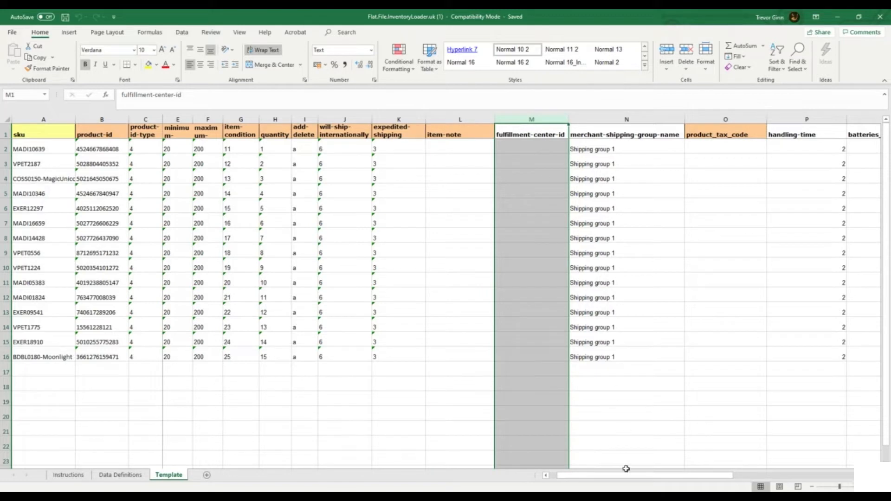
left_click_drag(632, 475, 620, 485)
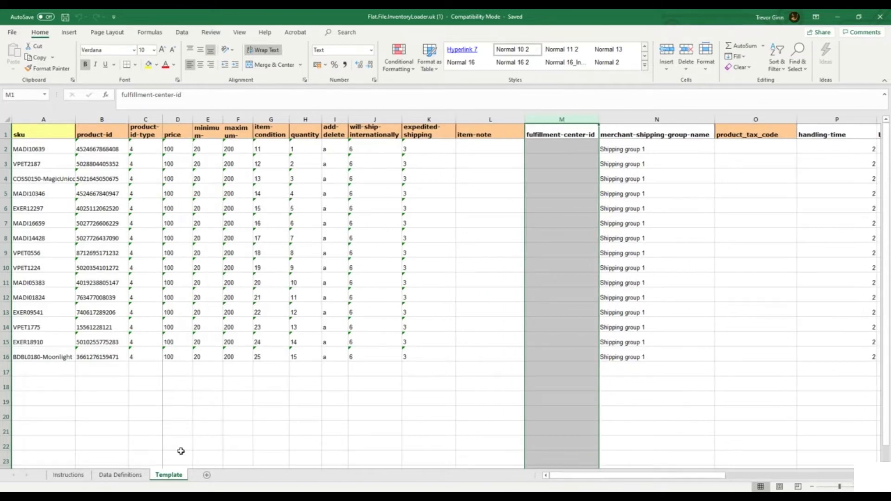
- Consult the Data Definitions sheet and inspect sample sku, product-id and product-id-type entries in the Template sheet
left_click(120, 475)
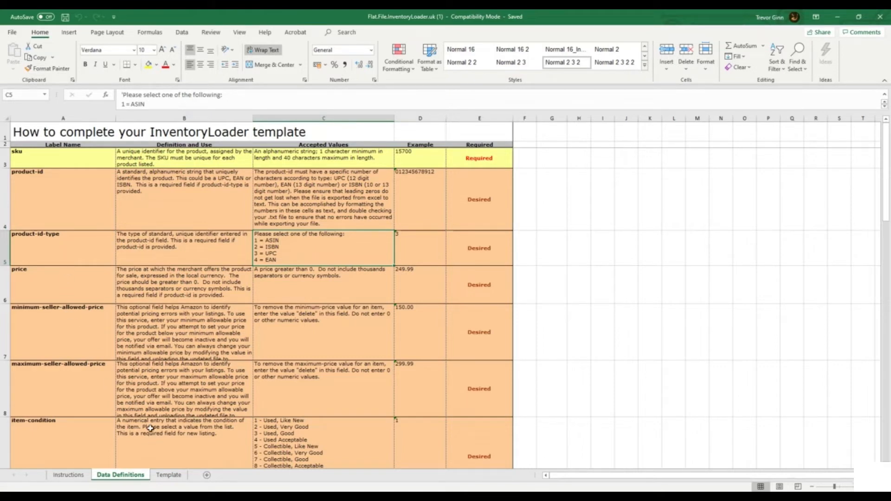
left_click(170, 478)
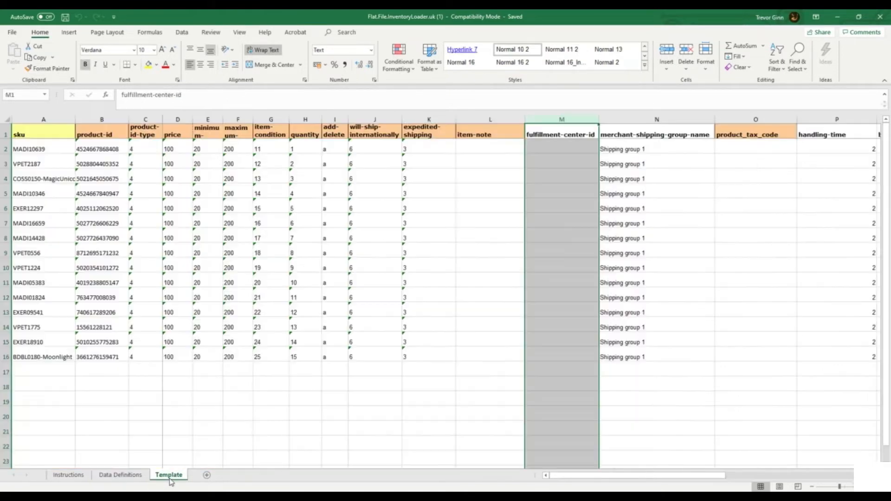
left_click(54, 158)
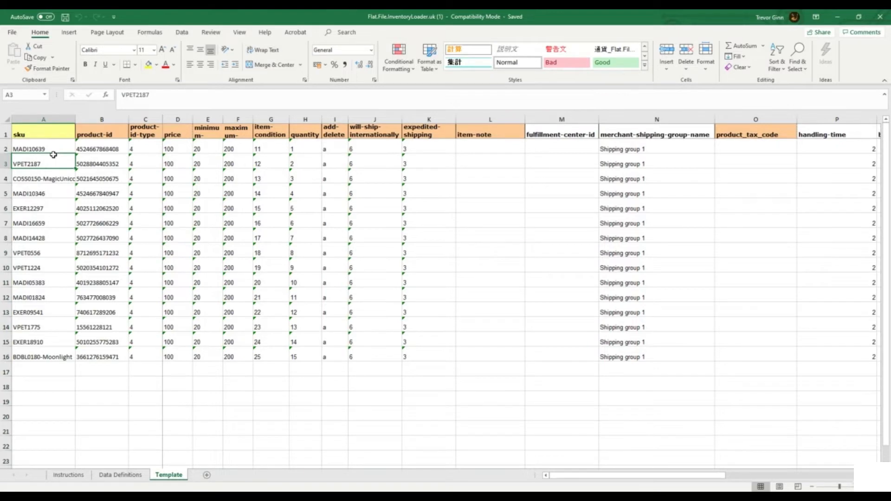
key("Right")
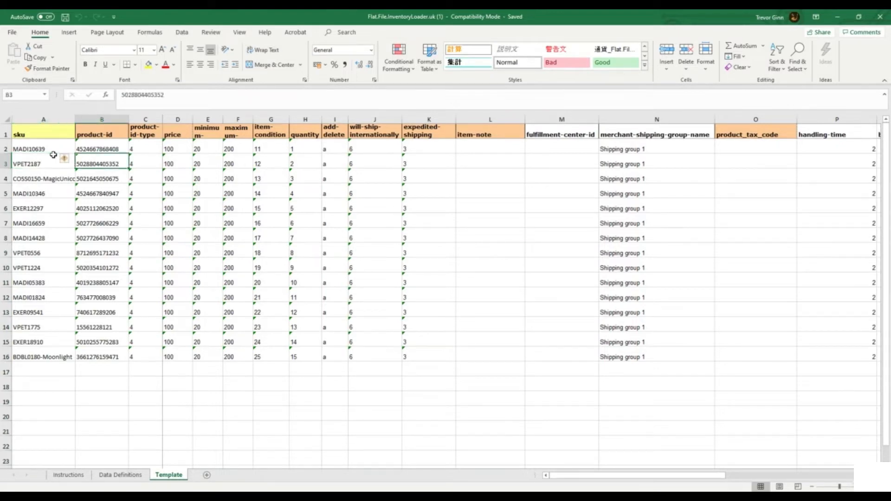
key("Up")
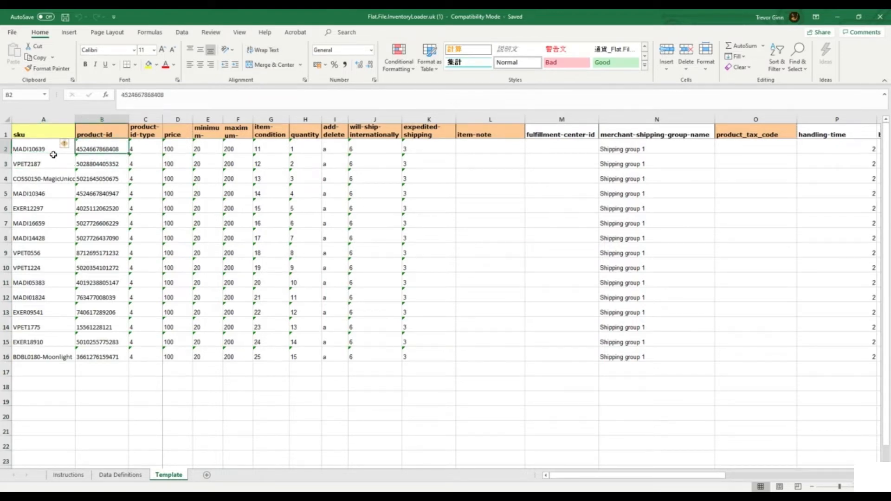
left_click(151, 147)
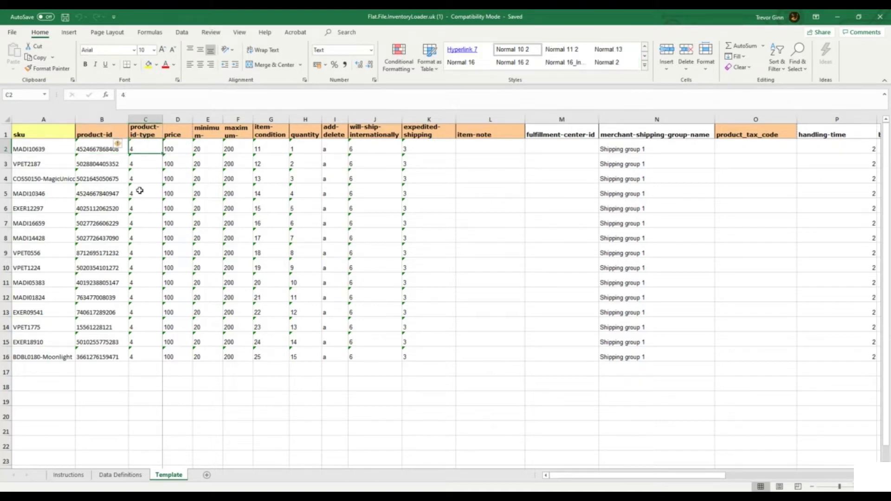
- Look up the accepted product-id-type codes in the Data Definitions sheet and inspect the first product's price in the Template sheet
left_click(132, 476)
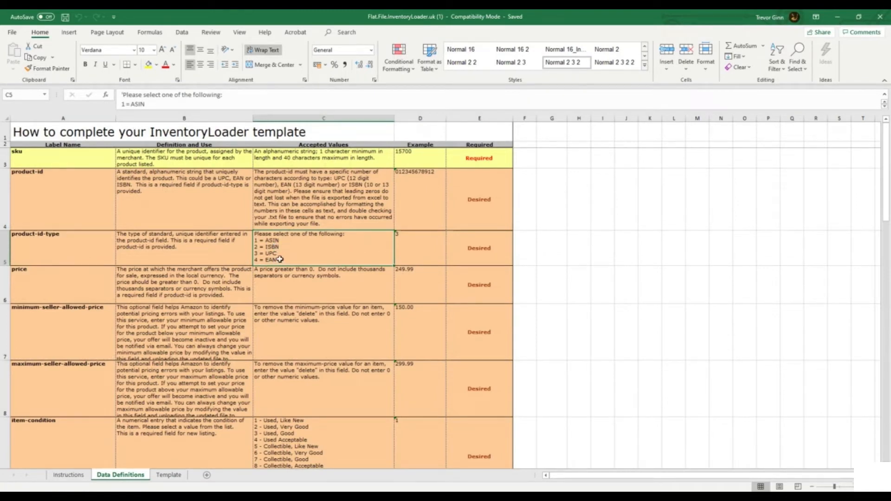
left_click(169, 476)
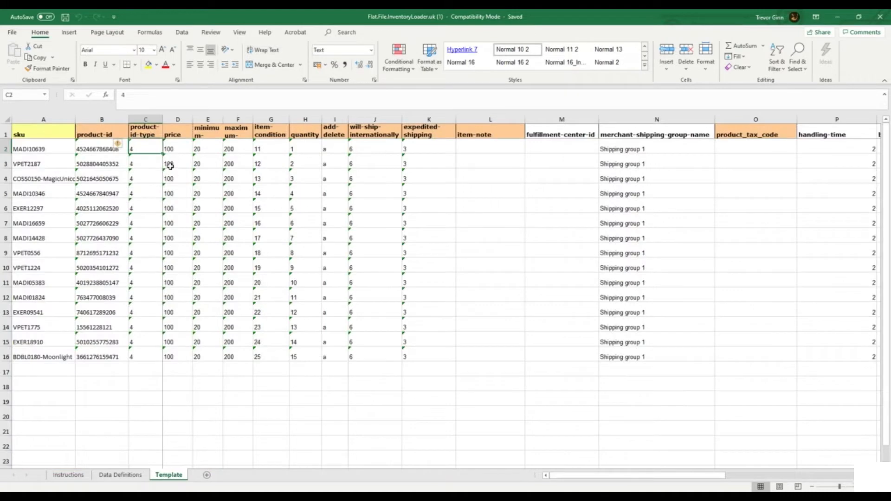
left_click(177, 149)
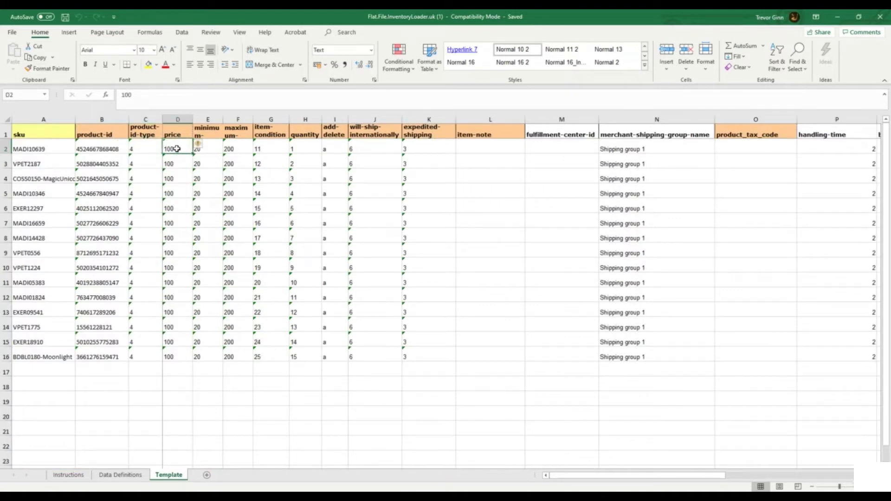
- Review the first product's minimum and maximum prices and fill its item-condition code 11 down the column through row 16
key("Right")
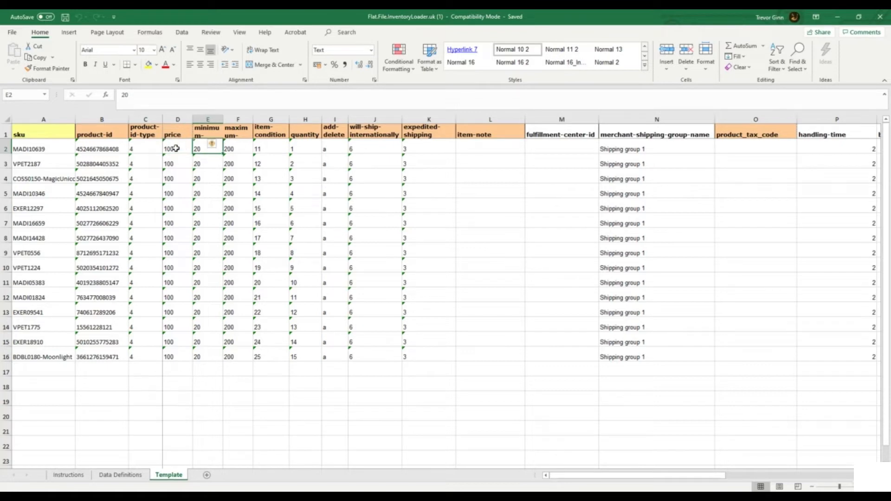
key("Right")
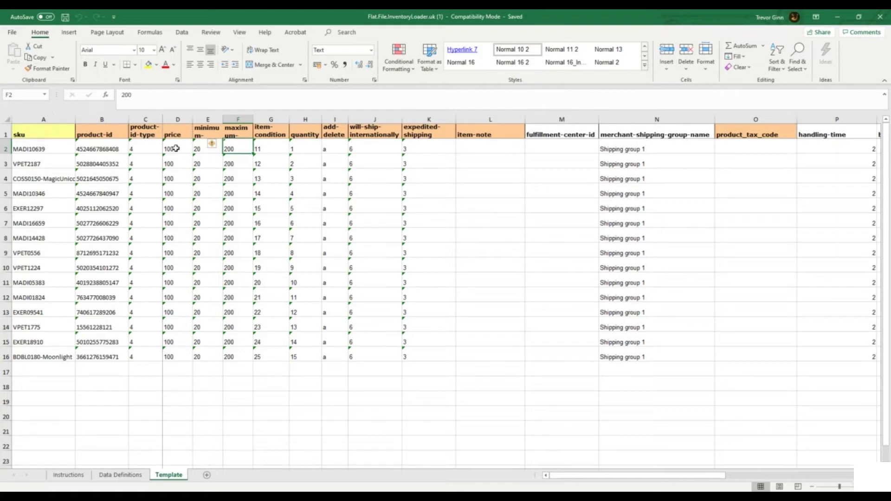
key("Right")
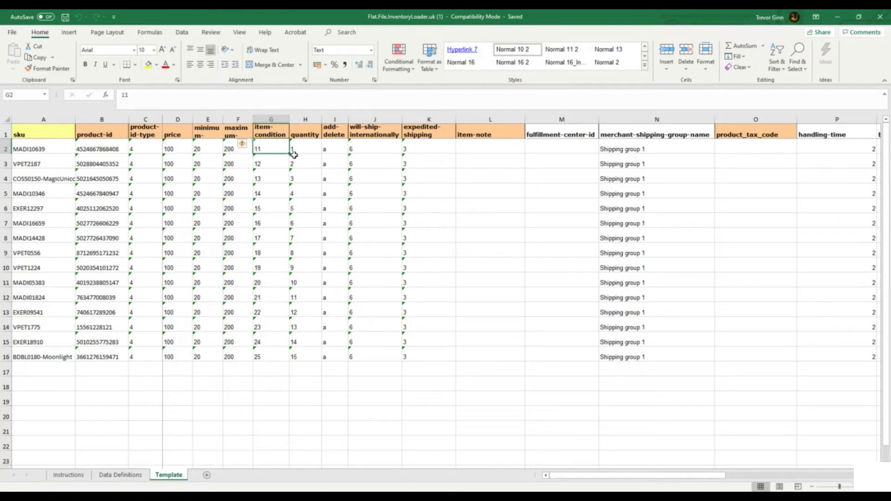
left_click_drag(288, 154, 263, 369)
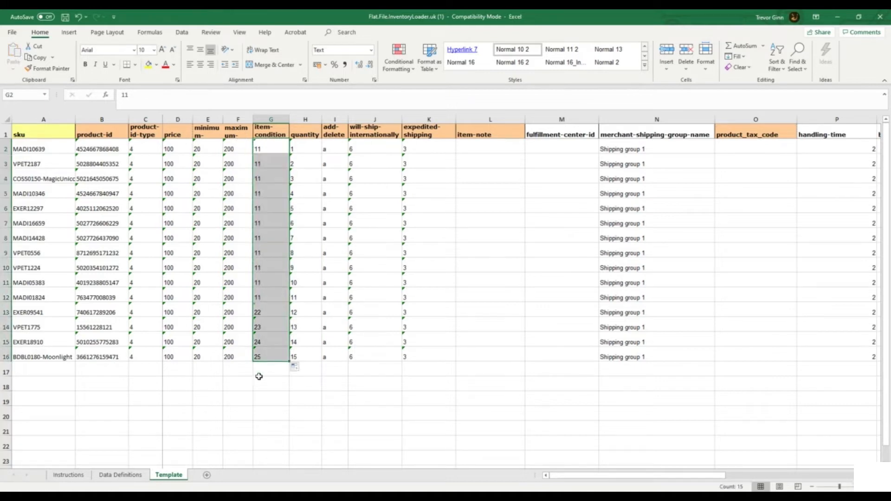
- Look up the item-condition codes in the Data Definitions sheet and inspect the first product's quantity, add-delete and will-ship-internationally entries in the Template sheet
left_click(121, 475)
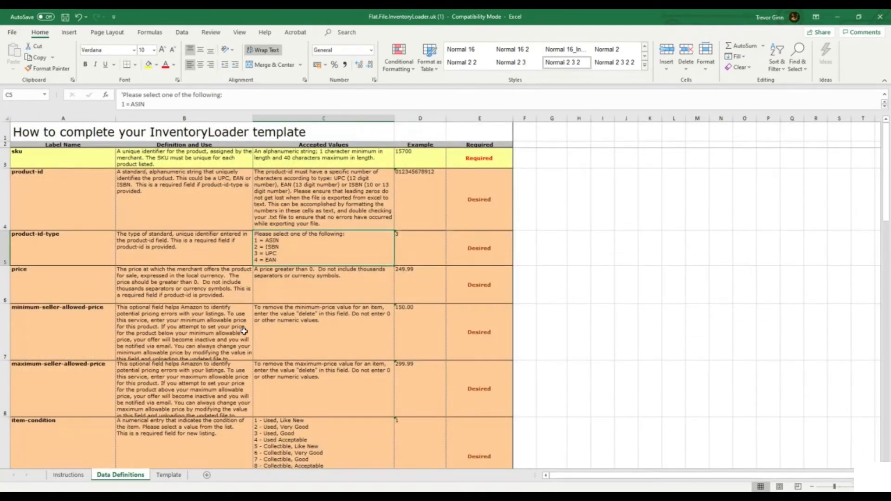
scroll(244, 331, "down", 2)
scroll(293, 381, "up", 1)
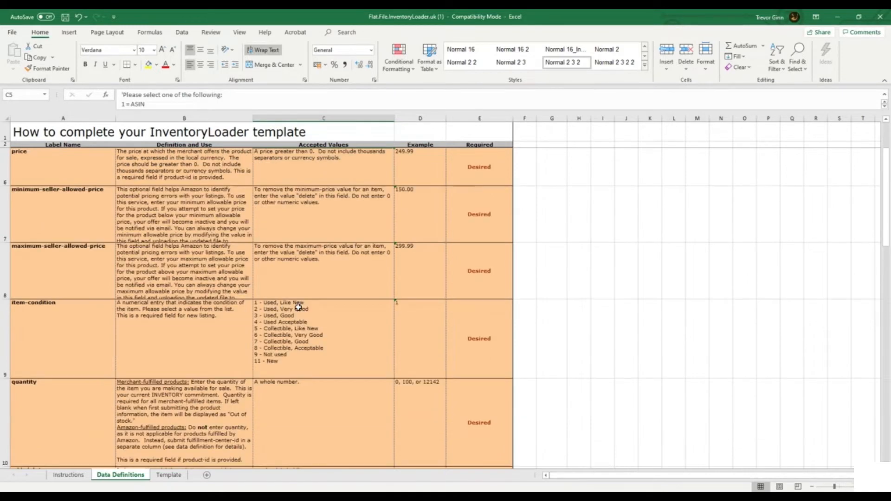
left_click(168, 475)
left_click(293, 147)
key("Right")
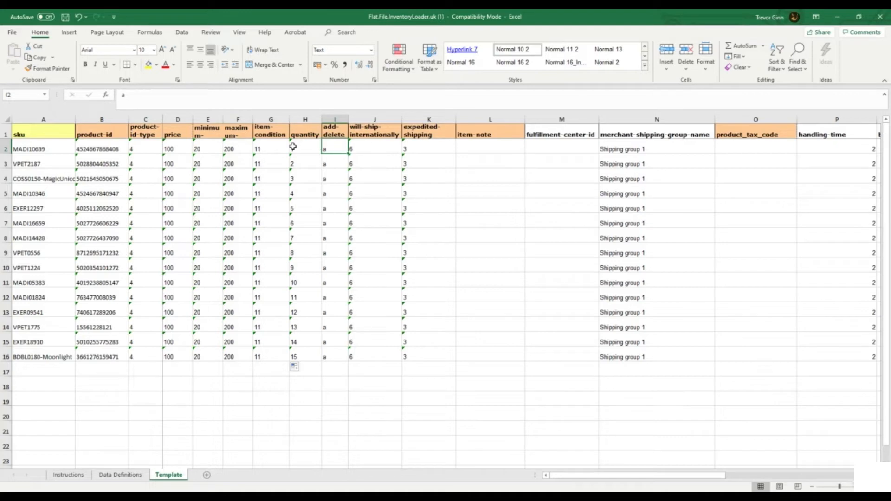
key("Right")
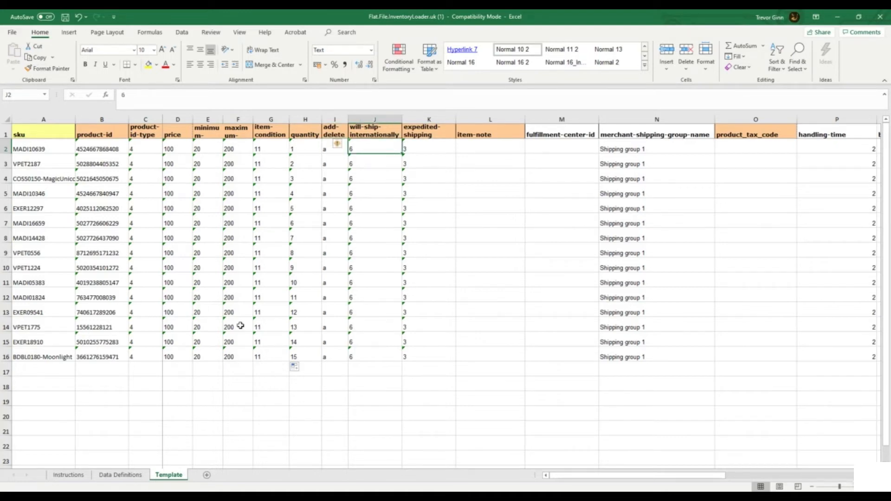
- Look up the accepted will-ship-internationally codes in the Data Definitions sheet
left_click(125, 474)
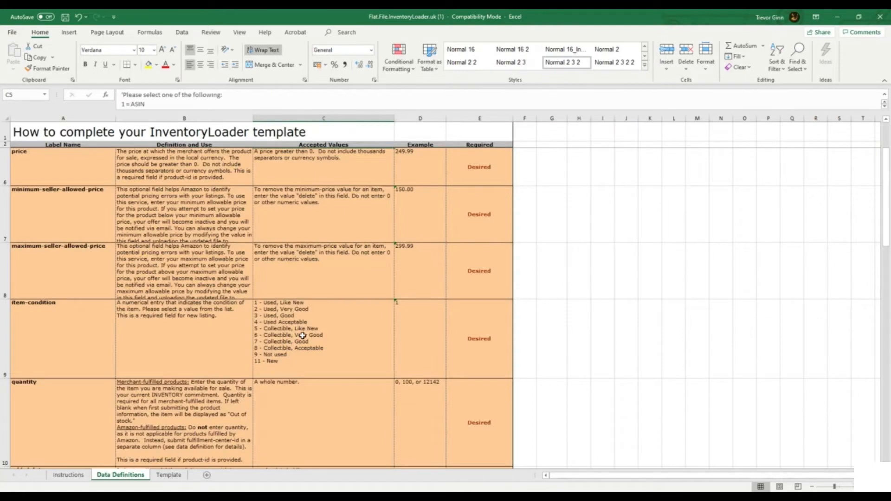
scroll(303, 336, "down", 2)
scroll(299, 435, "up", 1)
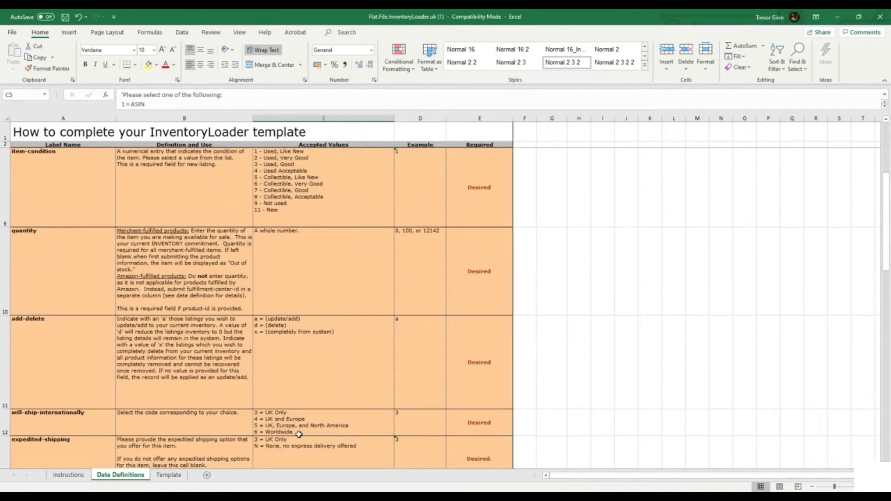
left_click(309, 419)
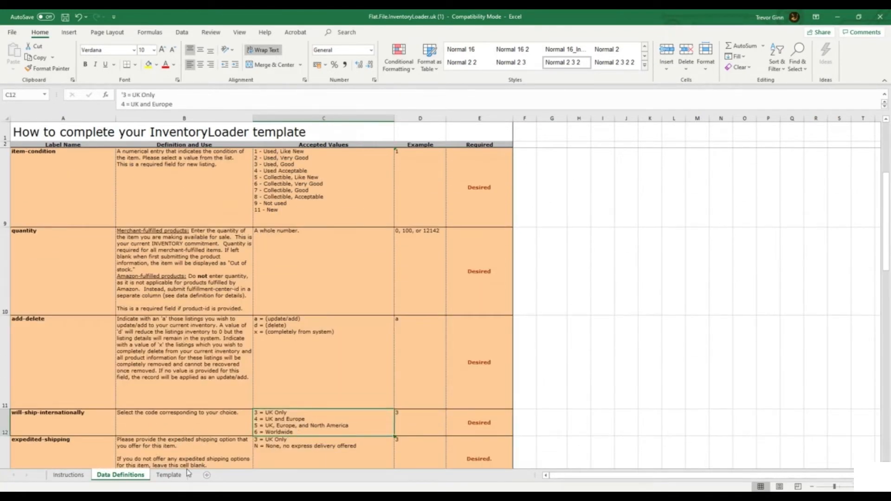
- Inspect the first product's Template entries from expedited-shipping through merchant-shipping-group-name and product_tax_code to handling-time
left_click(172, 475)
left_click(431, 156)
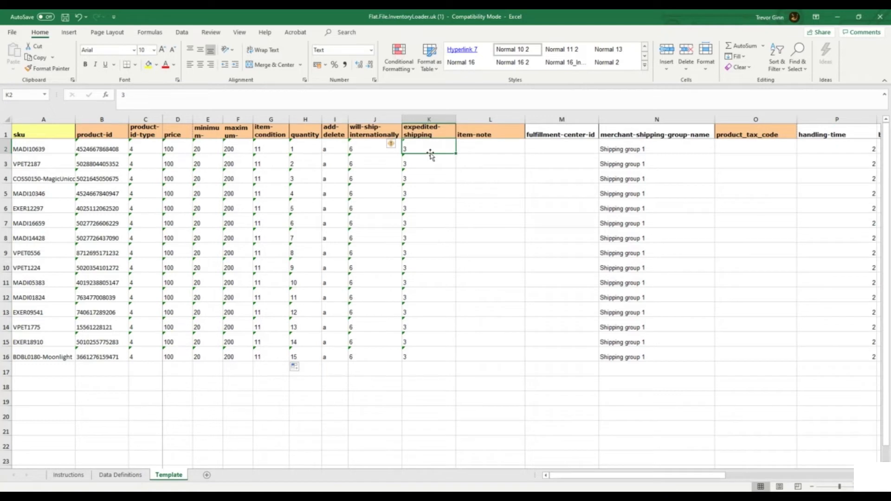
key("Right")
key("Right")
key("Right")
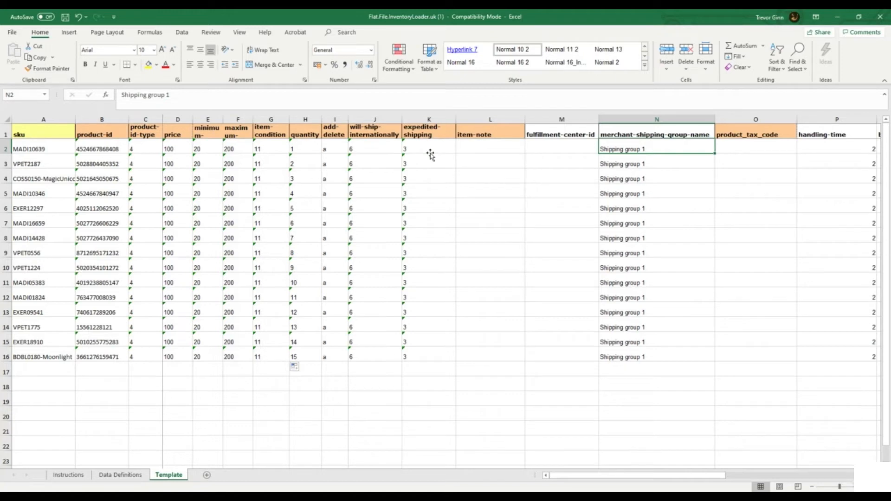
key("Right")
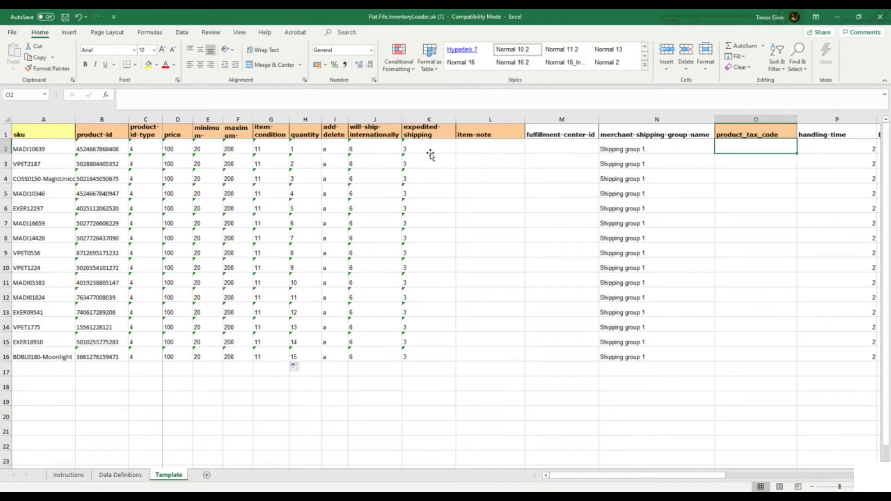
key("Right")
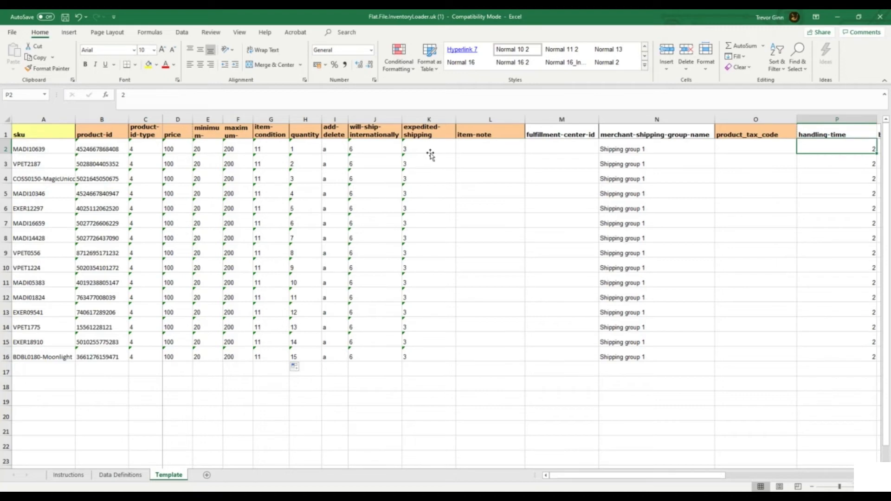
- Examine the Template sheet's battery-related columns beyond handling-time, starting with batteries_required
key("Right")
key("Right")
key("Right")
key("Right")
key("Right")
key("Right")
key("Right")
key("Right")
key("Right")
key("Right")
key("Right")
key("Right")
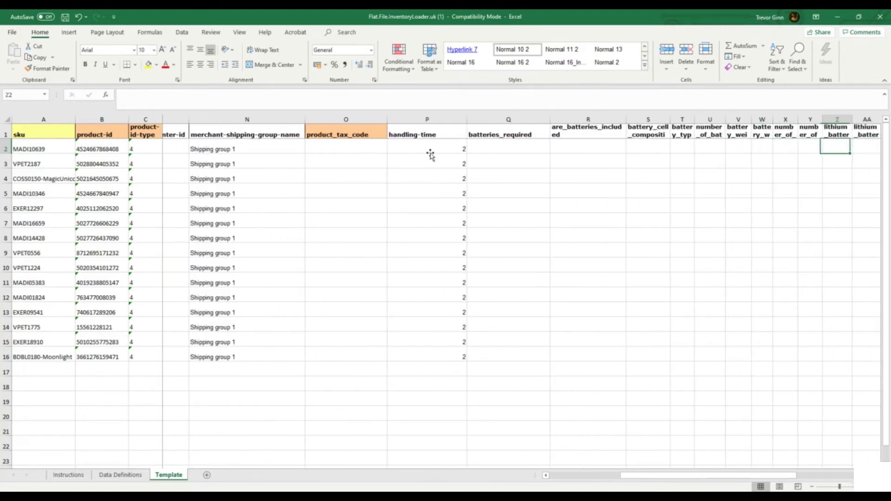
key("Right")
key("Right")
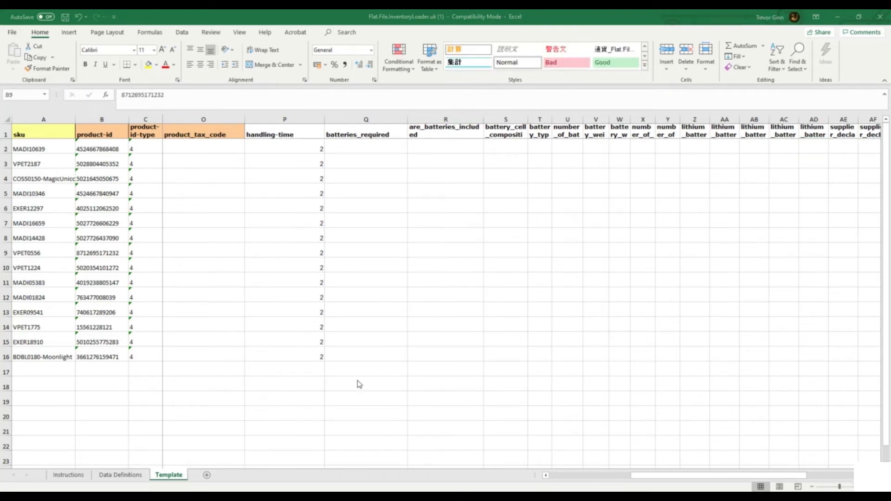
- Move the Template sheet into a new workbook, allowing the operation despite possible attached macros
left_click(160, 479)
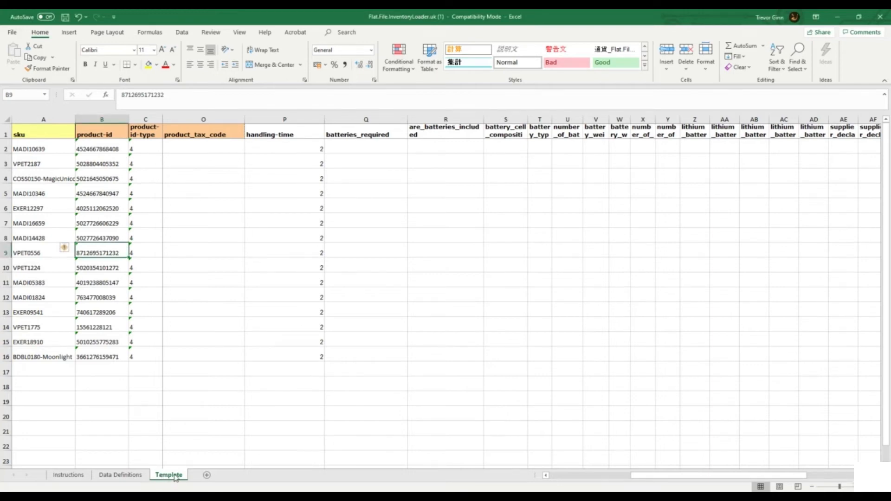
right_click(176, 478)
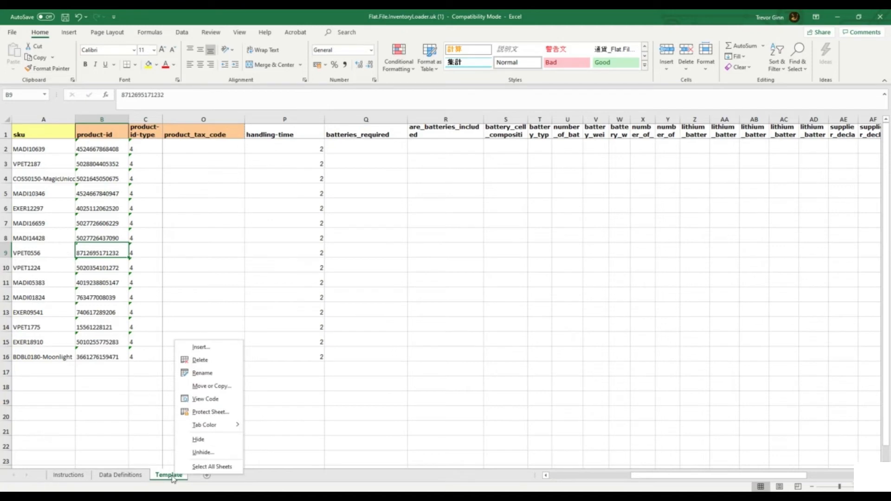
left_click(217, 386)
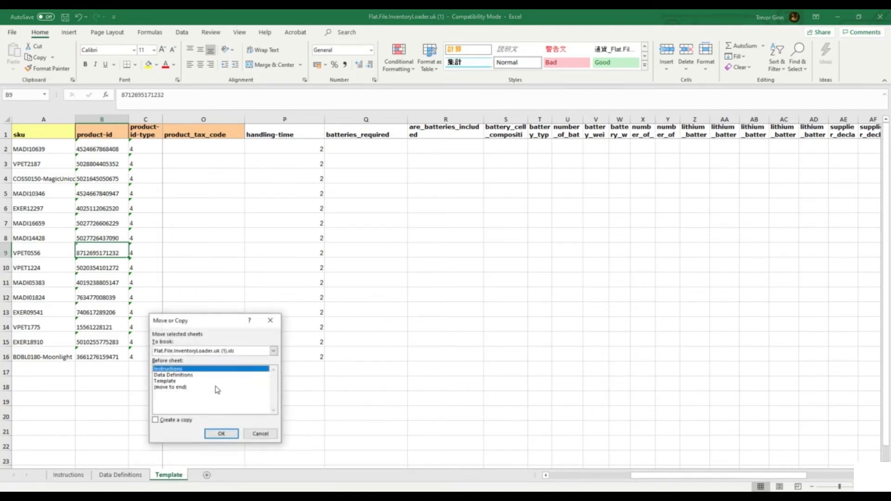
left_click(170, 382)
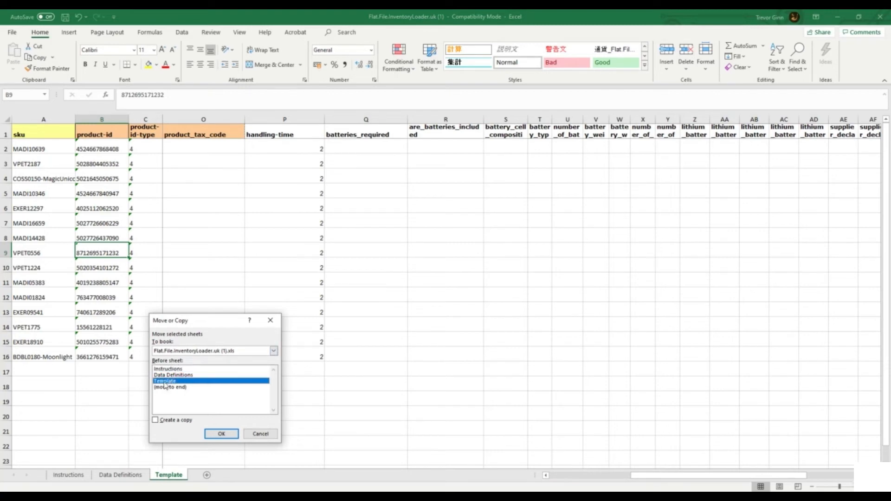
left_click(177, 352)
left_click(176, 359)
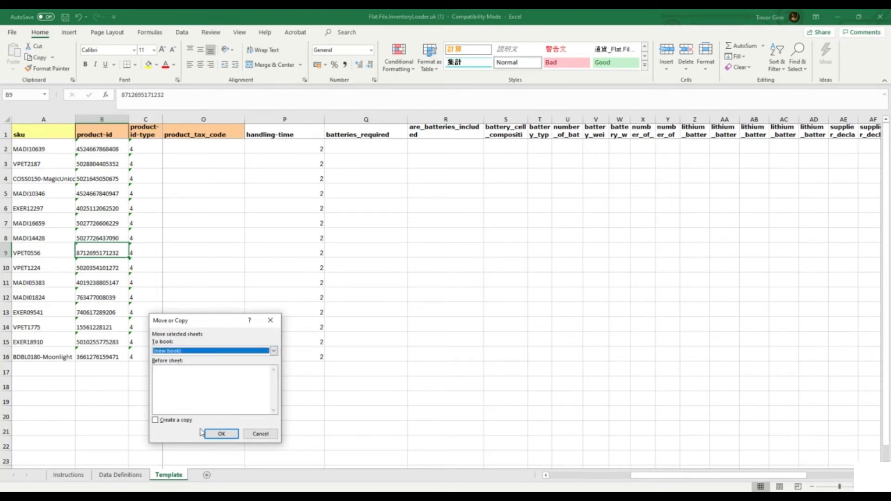
left_click(227, 435)
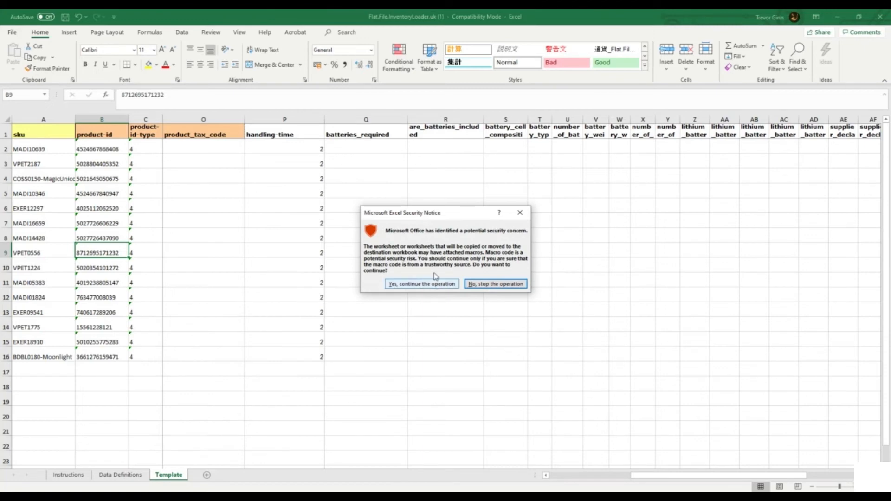
left_click(425, 285)
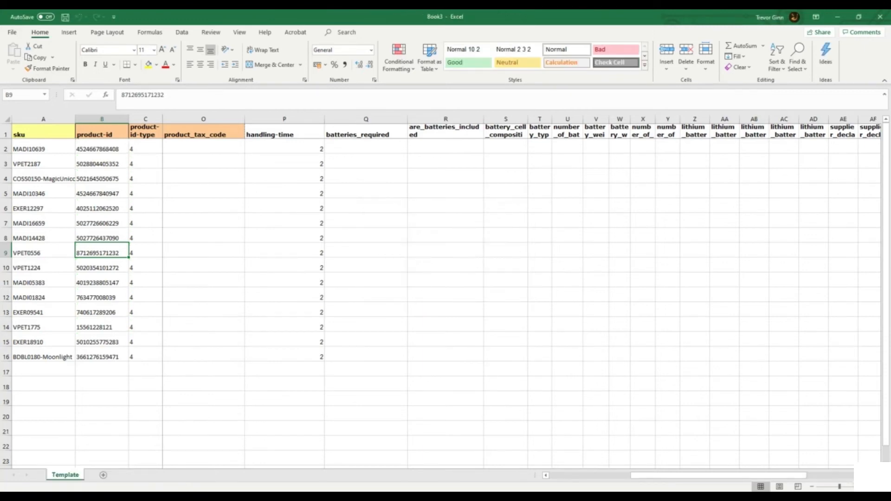
- Save the new workbook in the Downloads folder as a Text (Tab delimited) file named test 2
left_click(11, 32)
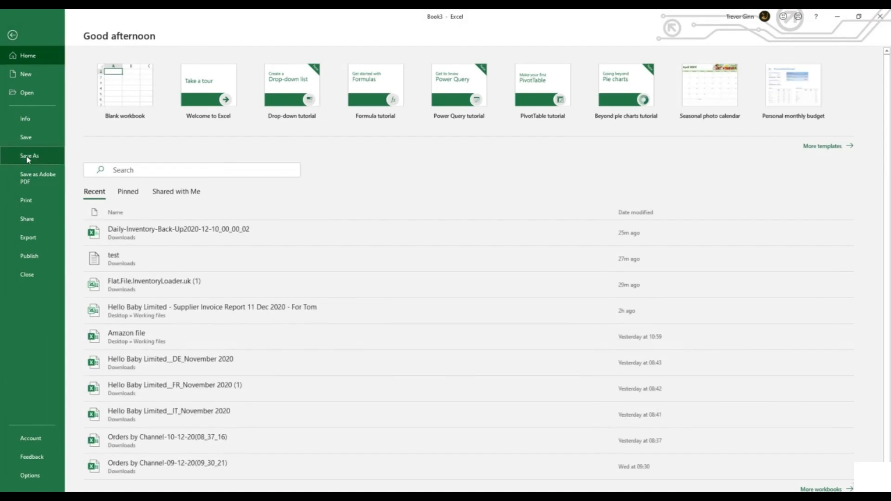
left_click(29, 155)
left_click(302, 110)
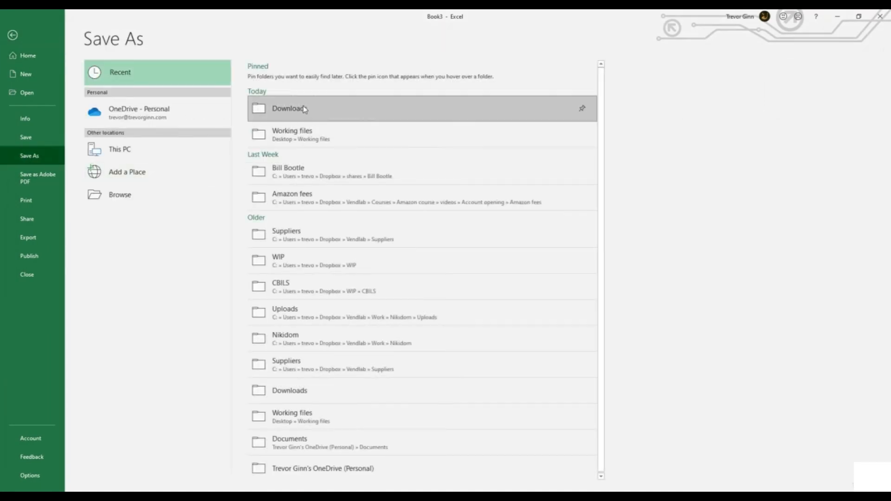
left_click(290, 91)
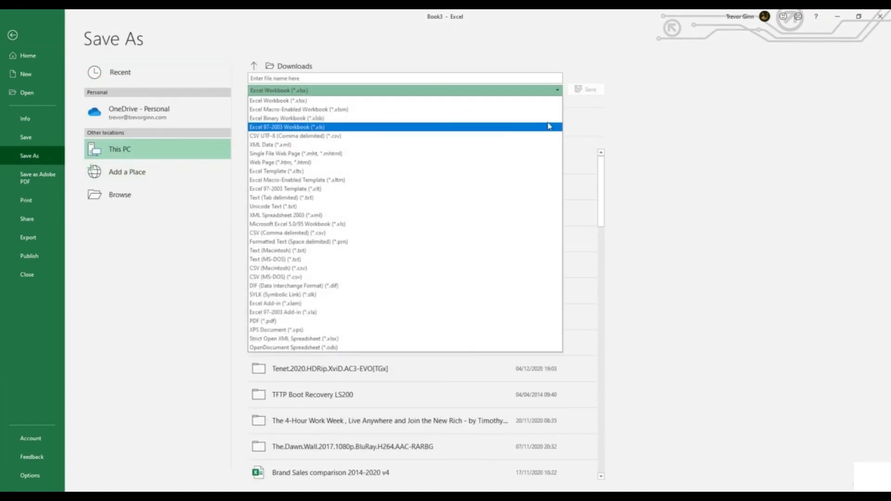
left_click(314, 201)
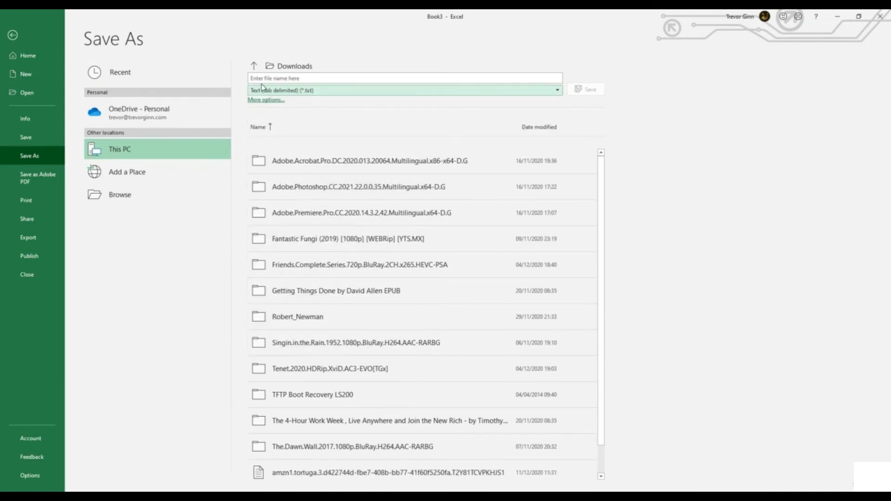
left_click(276, 77)
type("test 2")
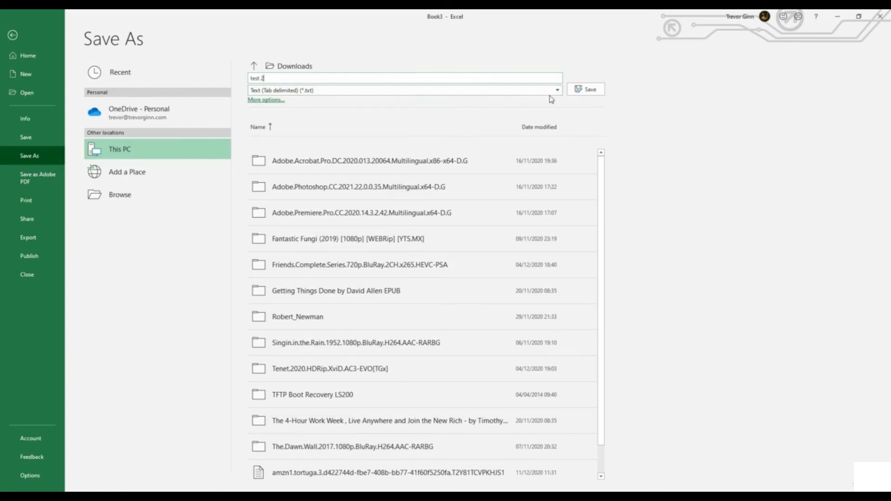
left_click(586, 90)
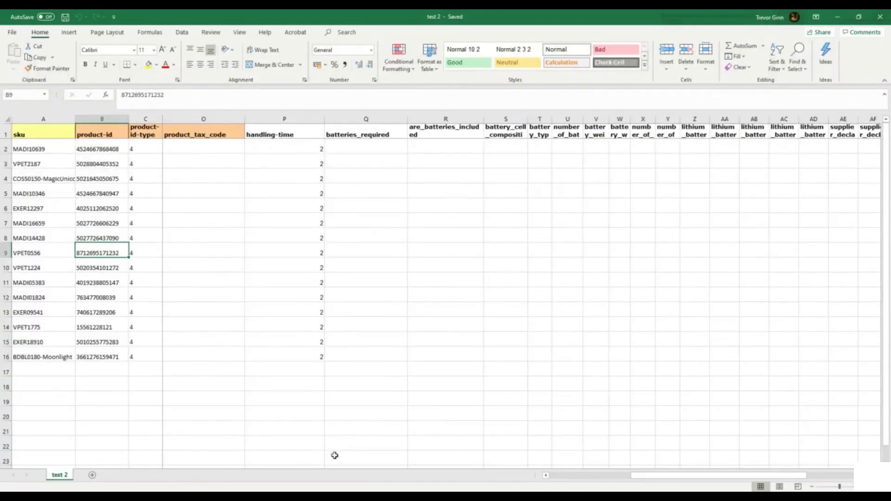
- Switch to Seller Central in the browser, open the inventory file upload page and set the file type to Inventory Loader File
left_click(268, 496)
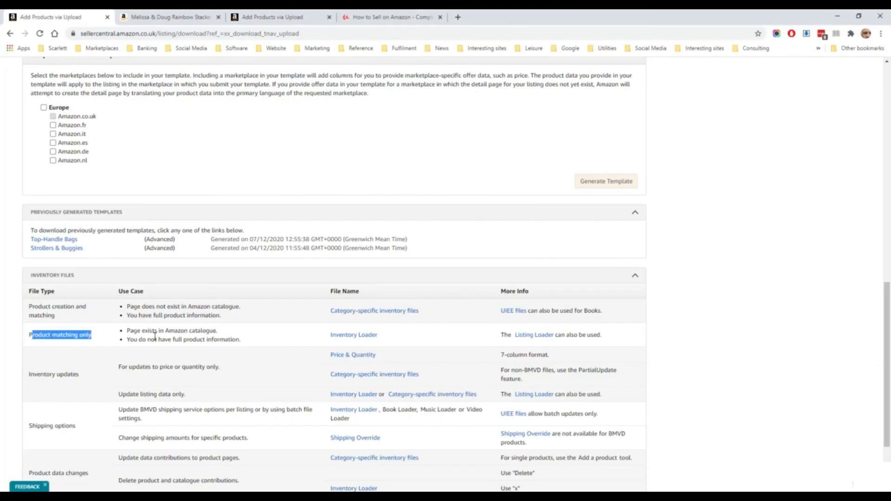
scroll(155, 337, "up", 14)
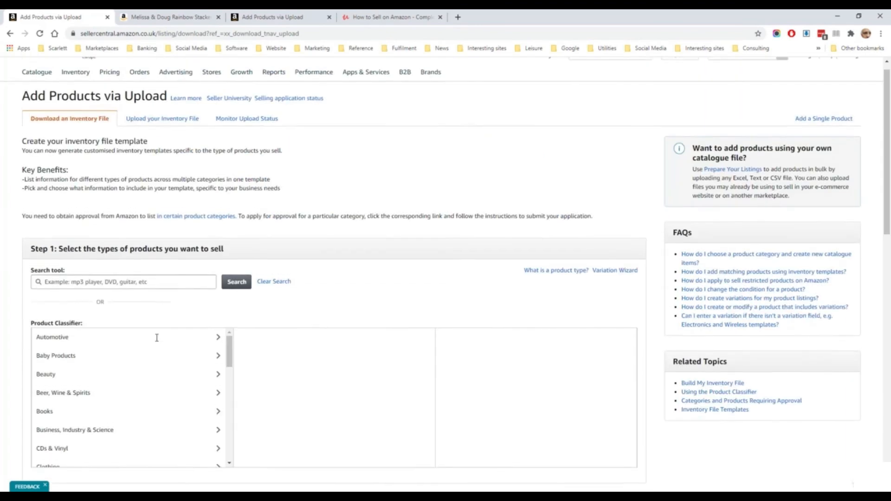
scroll(157, 337, "up", 1)
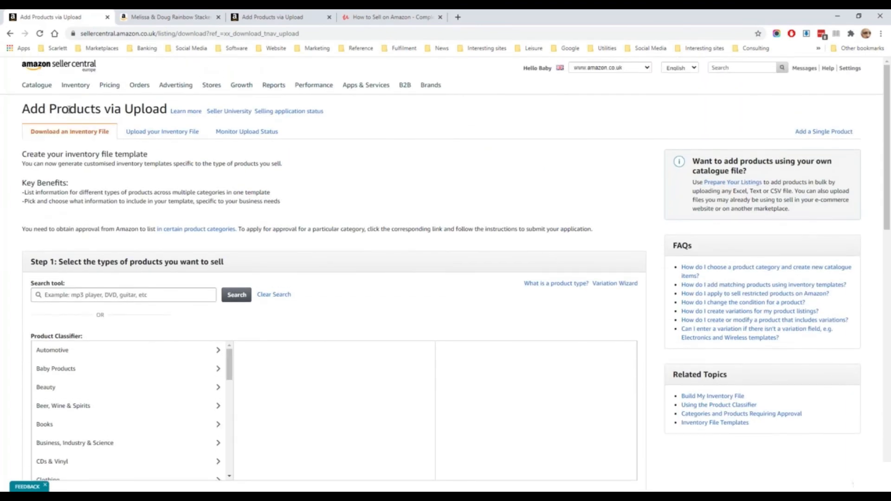
left_click(149, 133)
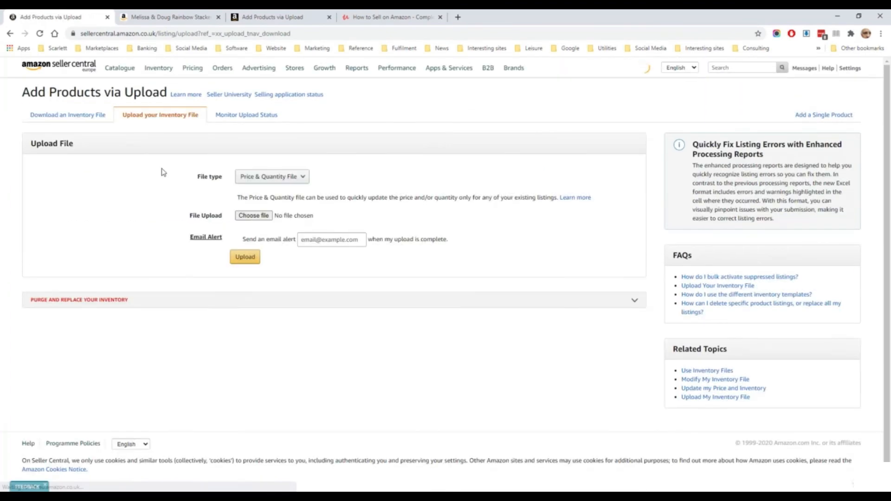
left_click(274, 194)
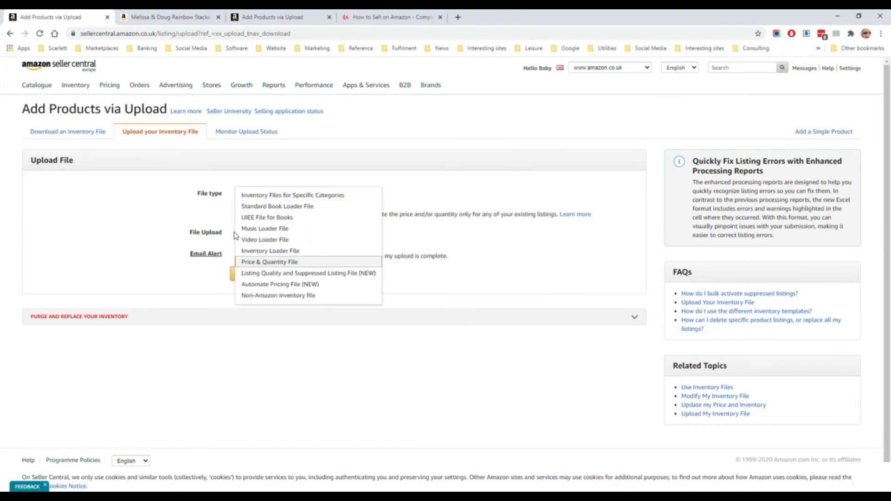
left_click(250, 252)
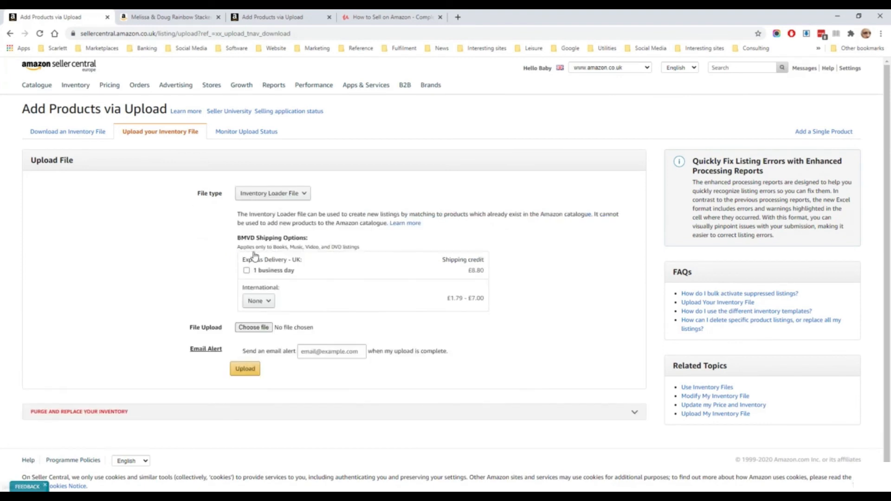
- Choose test 2.txt from the Downloads folder as the file for upload, and open the upload status monitoring page
left_click(241, 330)
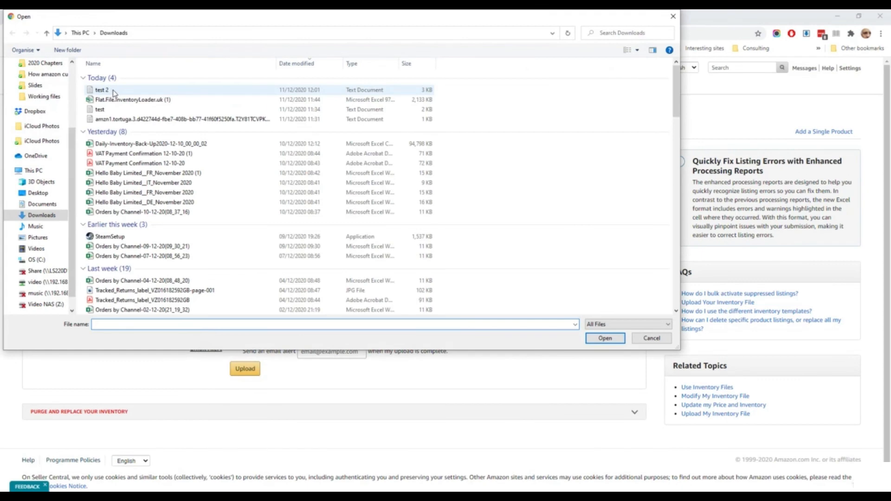
left_click(114, 92)
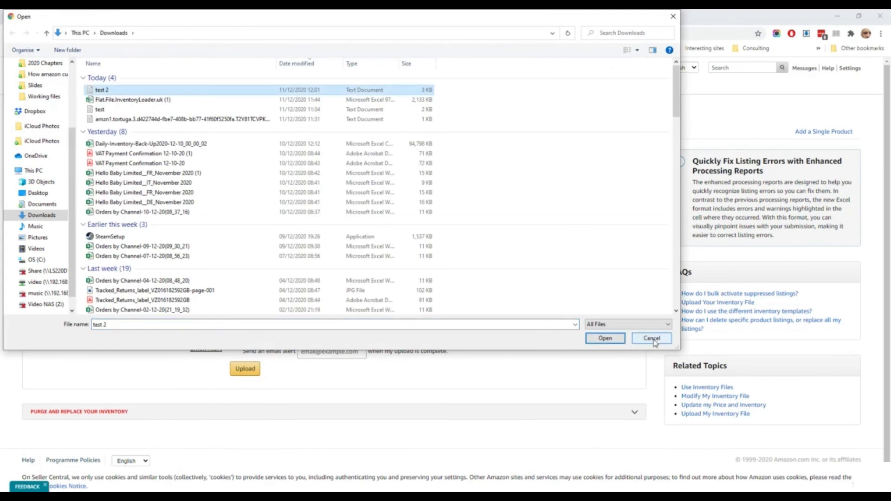
left_click(604, 341)
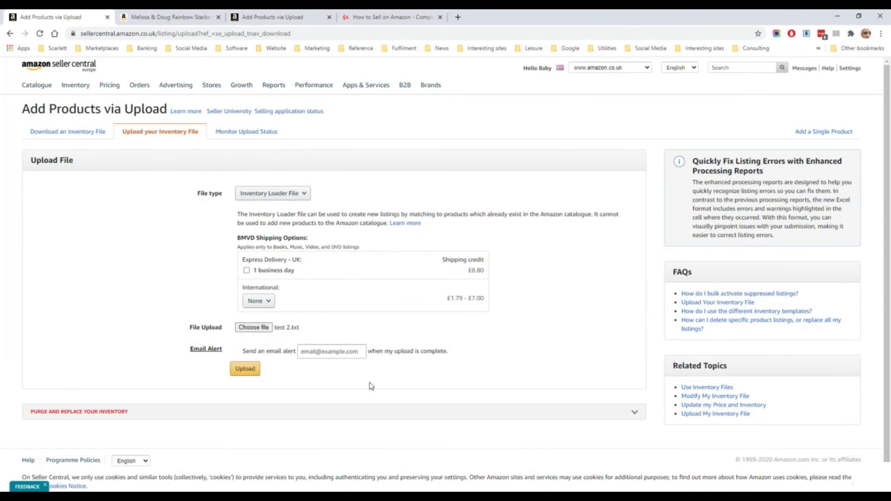
left_click(236, 133)
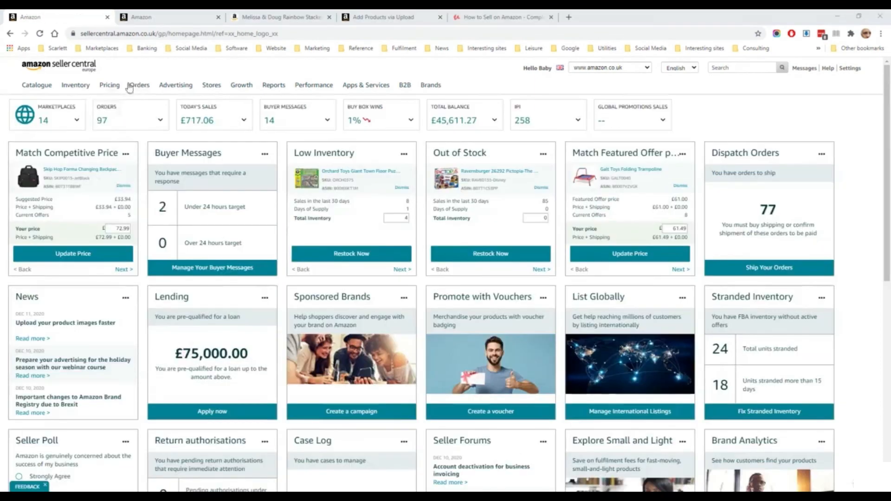
- View the Manage Inventory listings and open the Complete Your Drafts page
mouse_move(76, 91)
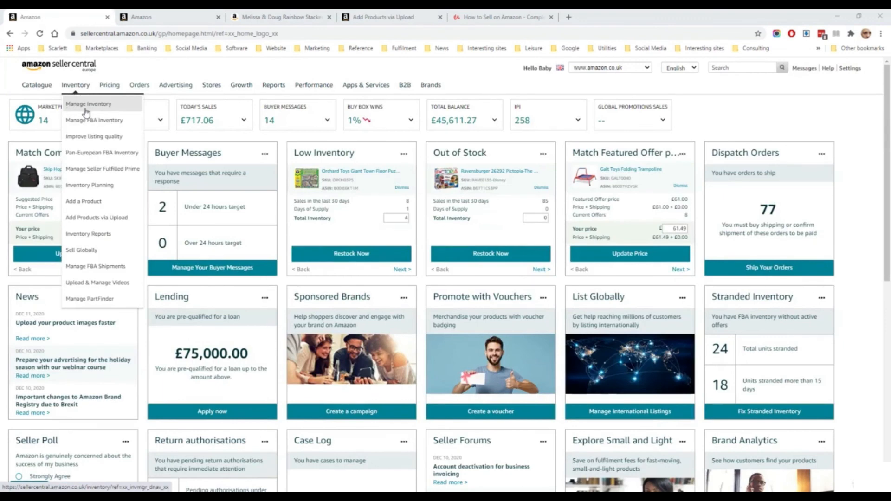
left_click(88, 108)
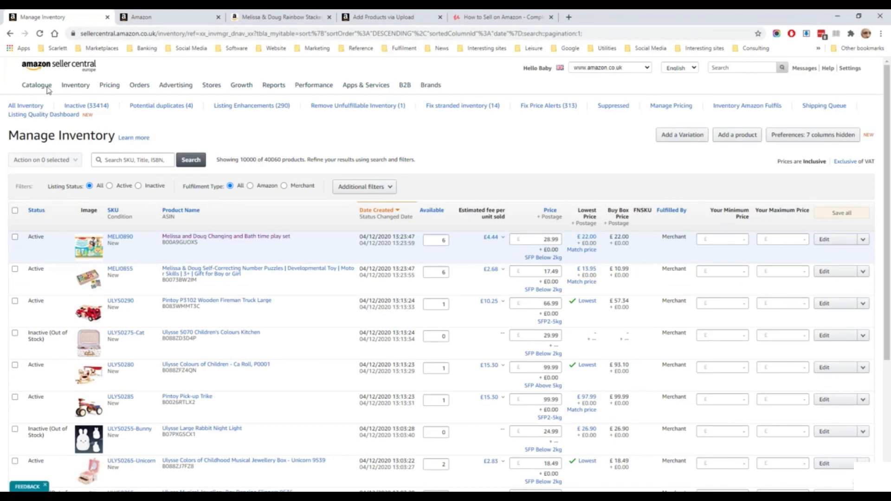
mouse_move(42, 93)
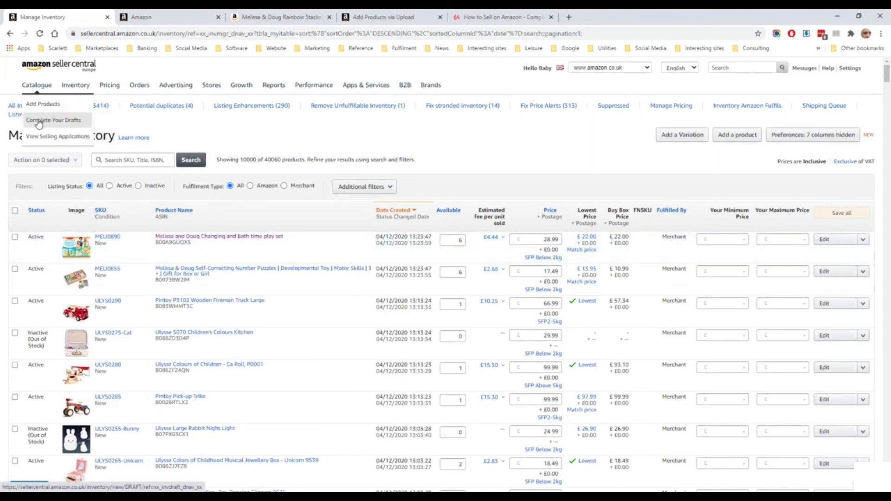
left_click(38, 122)
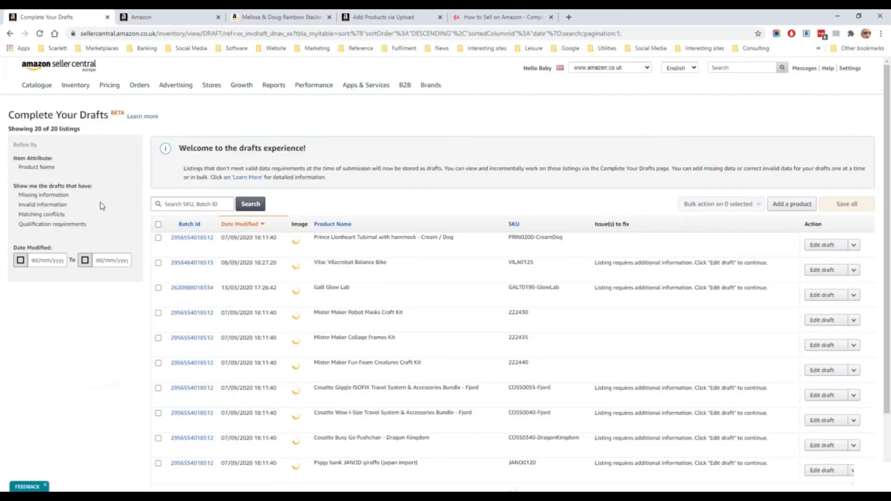